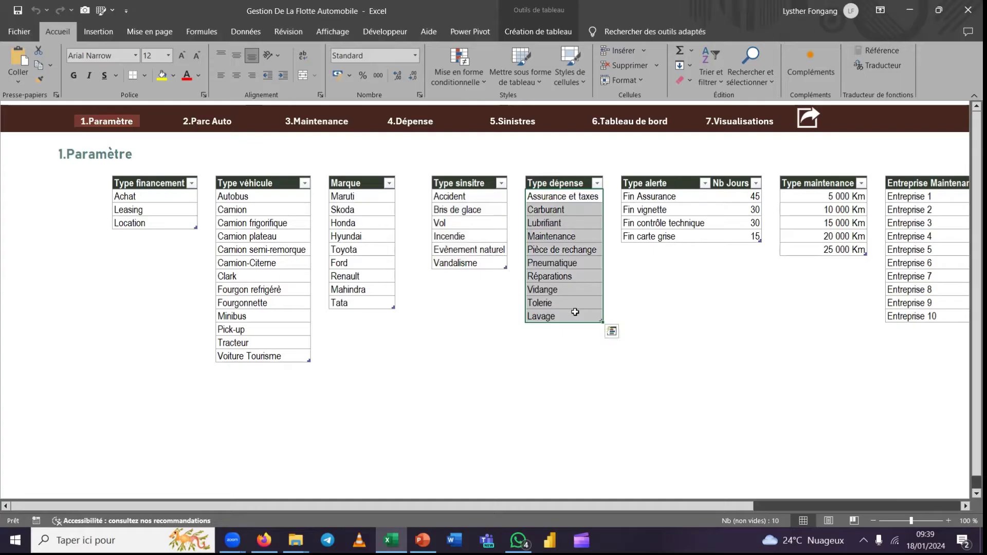
- Review the alert types in the Type alerte table and the day thresholds in its Nb Jours column
left_click(655, 198)
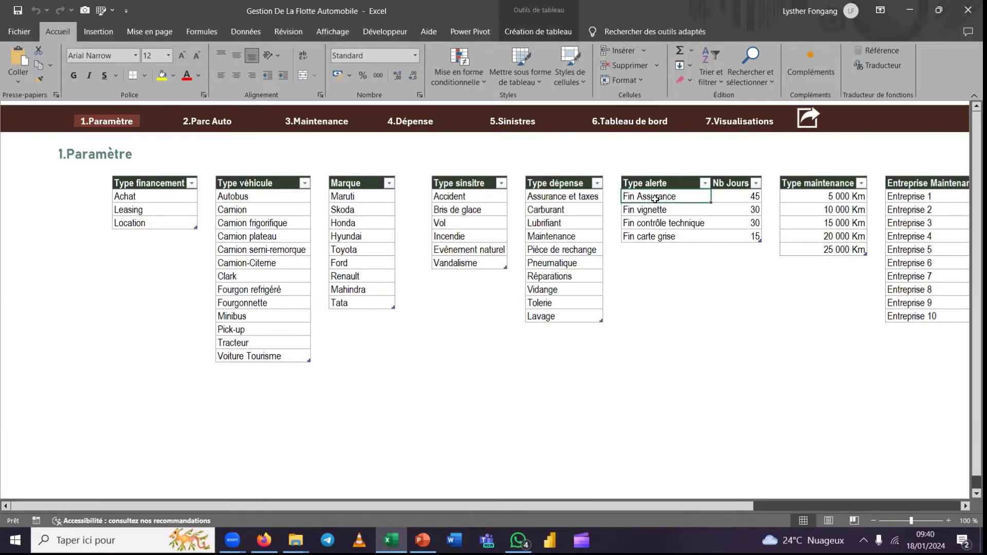
left_click(654, 212)
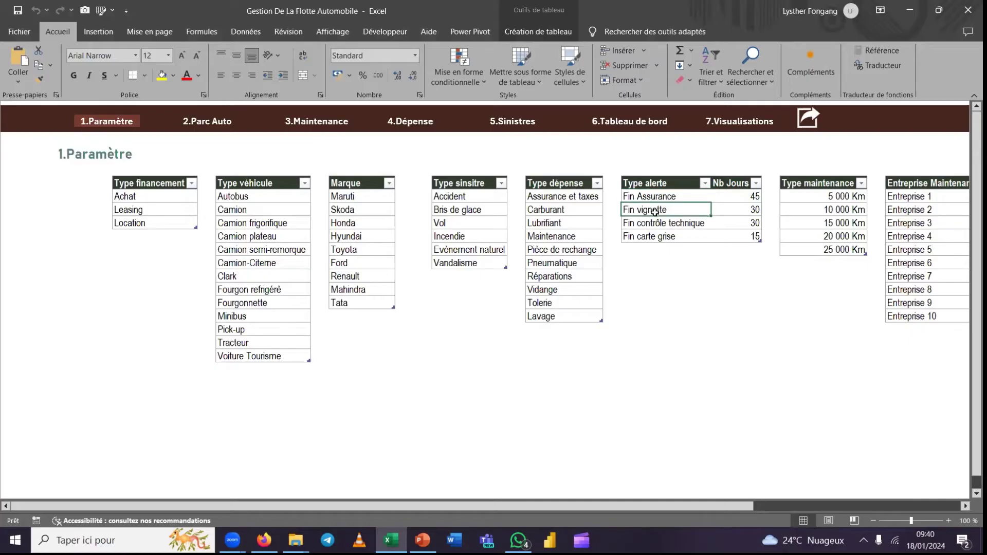
left_click(656, 223)
left_click(654, 237)
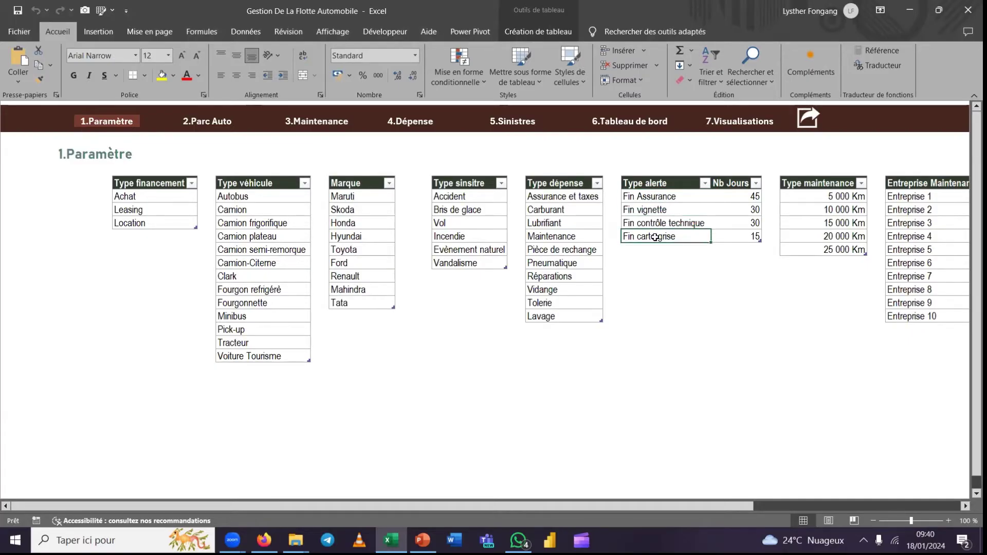
left_click_drag(660, 199, 668, 236)
left_click_drag(739, 197, 739, 237)
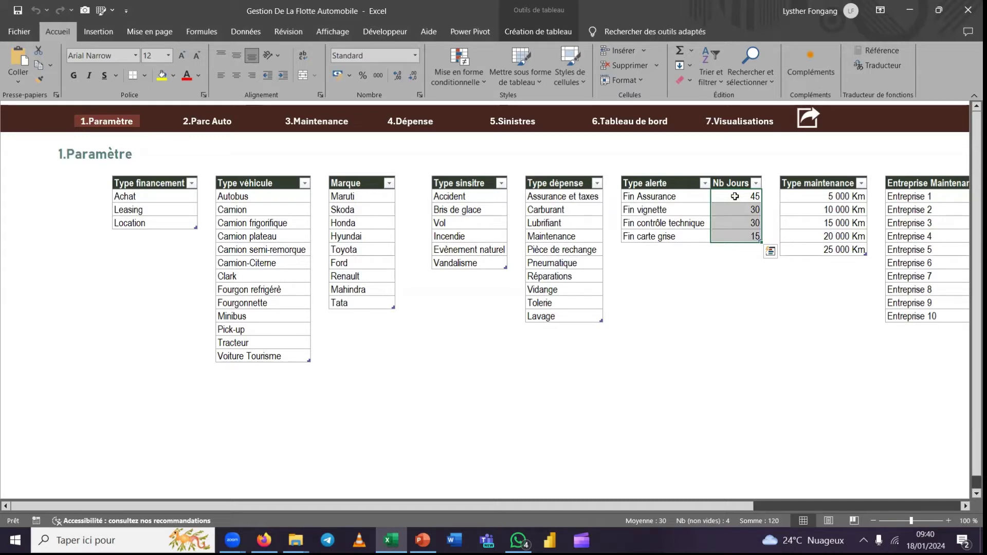
- Examine the Type maintenance intervals and the Entreprise Maintenance table on the Paramètre sheet
left_click_drag(750, 507, 828, 499)
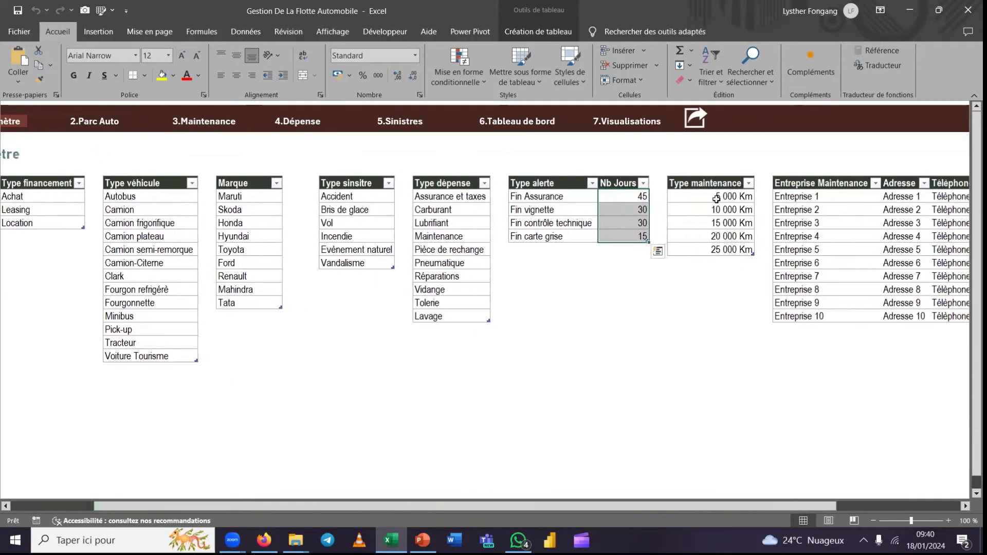
left_click_drag(719, 196, 721, 235)
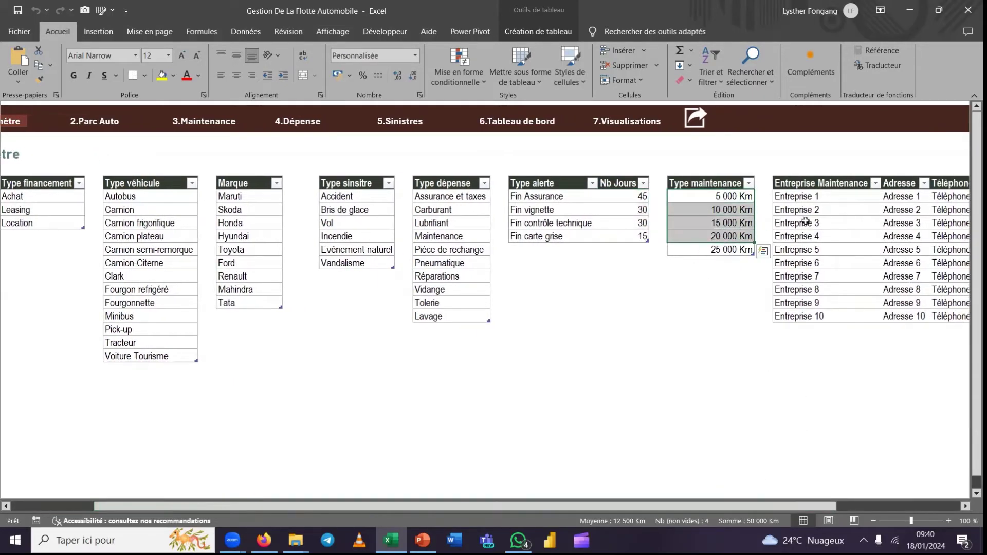
left_click(822, 196)
left_click_drag(829, 507, 743, 506)
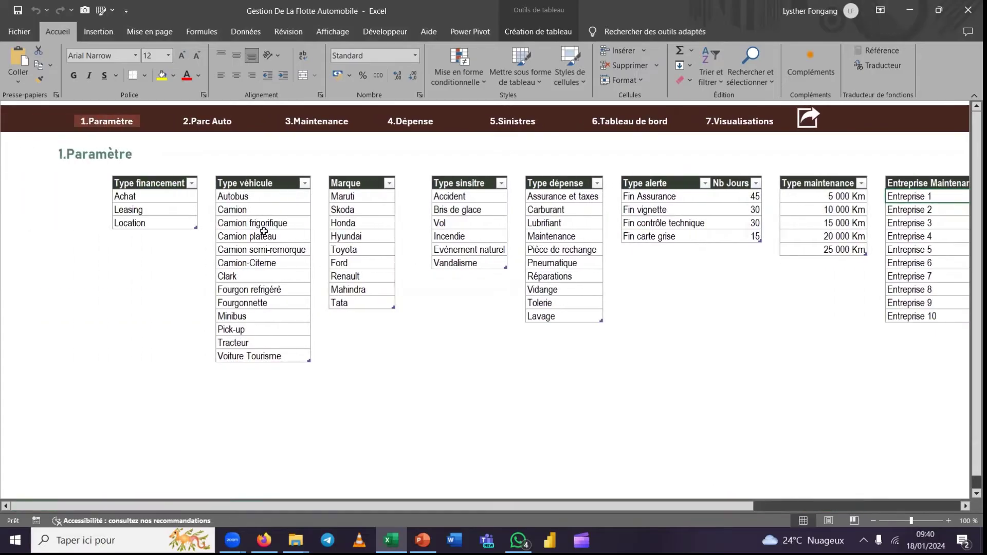
- Open the Parc Auto sheet and examine the registration, Type Véhicule with its list of choices, Marque and Modèle columns
left_click(205, 125)
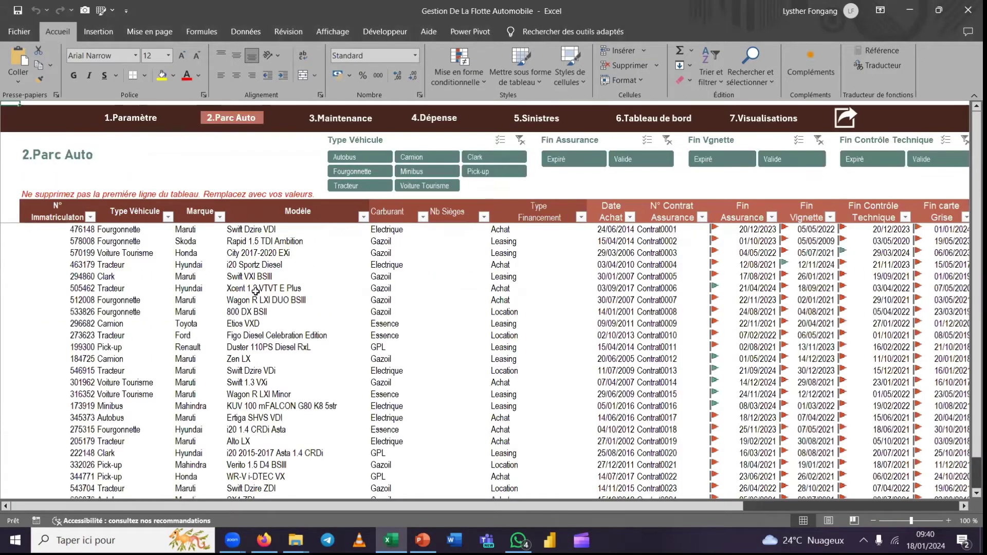
left_click(71, 229)
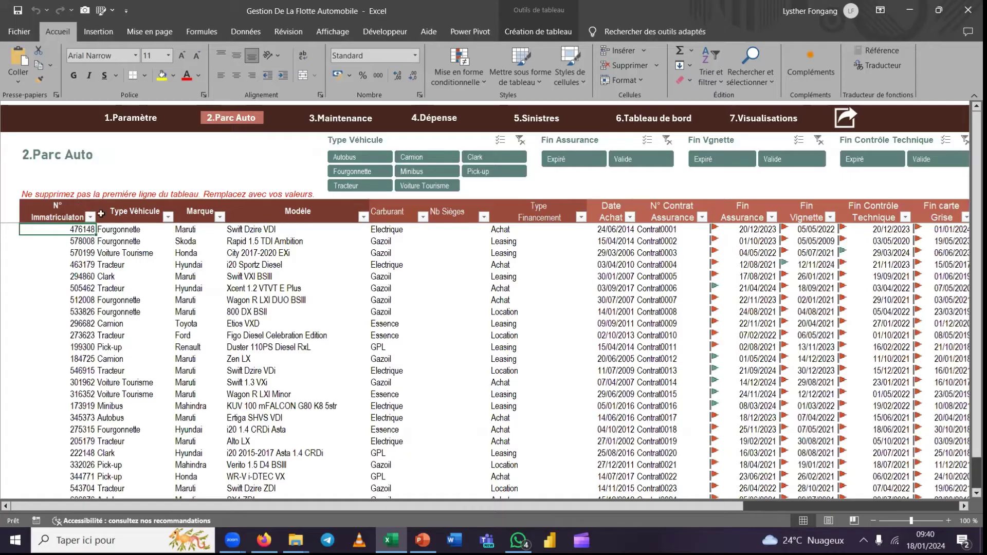
left_click(130, 231)
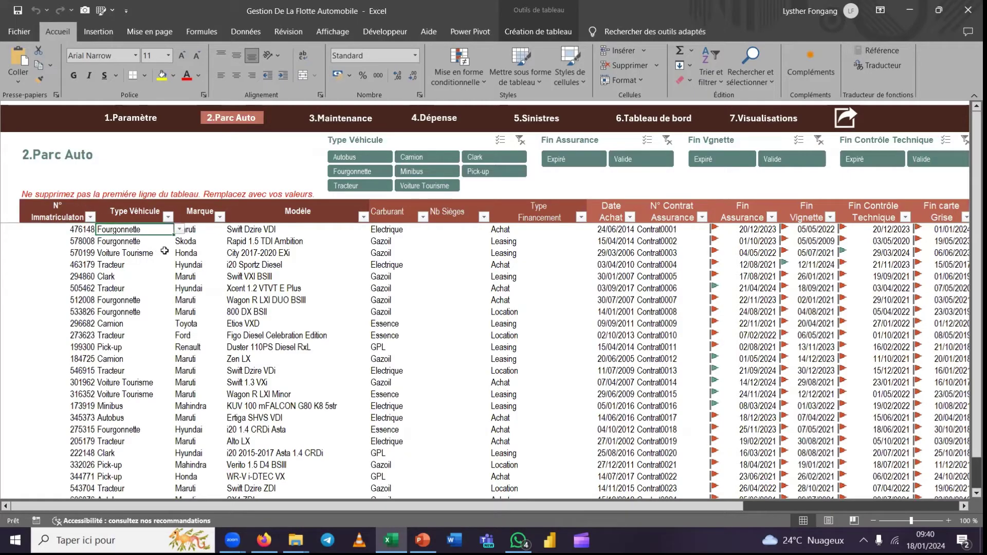
left_click(179, 230)
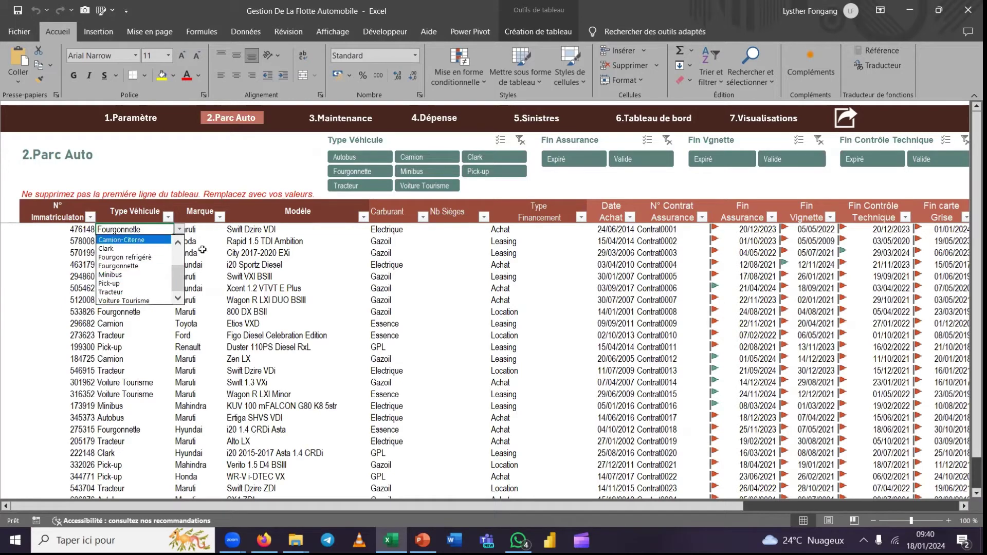
left_click(199, 230)
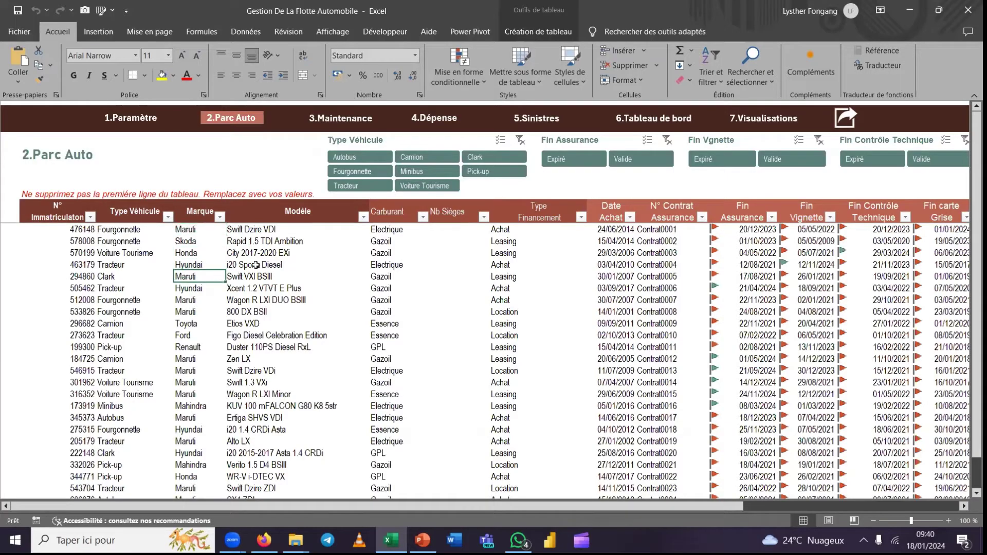
key("Right")
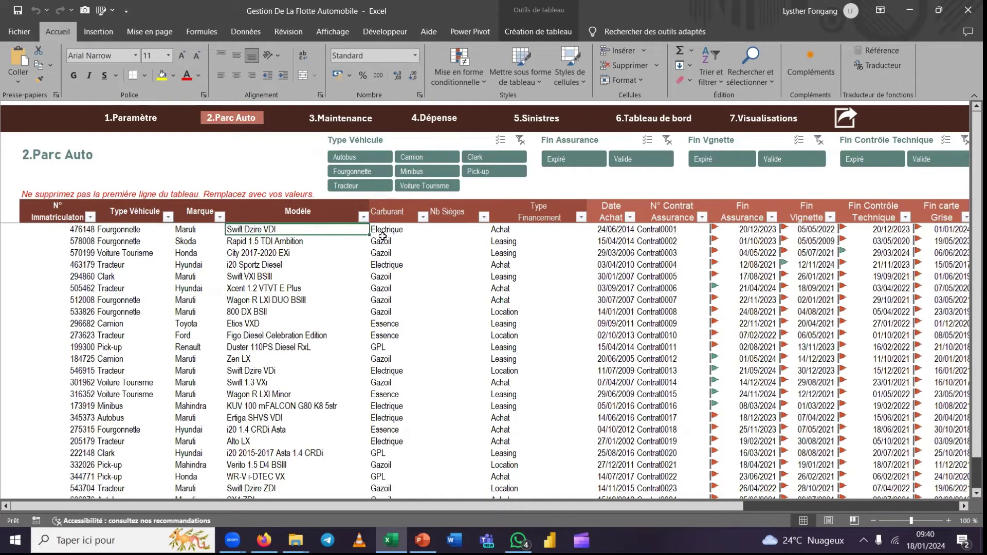
- Examine the fuel types recorded in several rows of the Carburant column
left_click(395, 228)
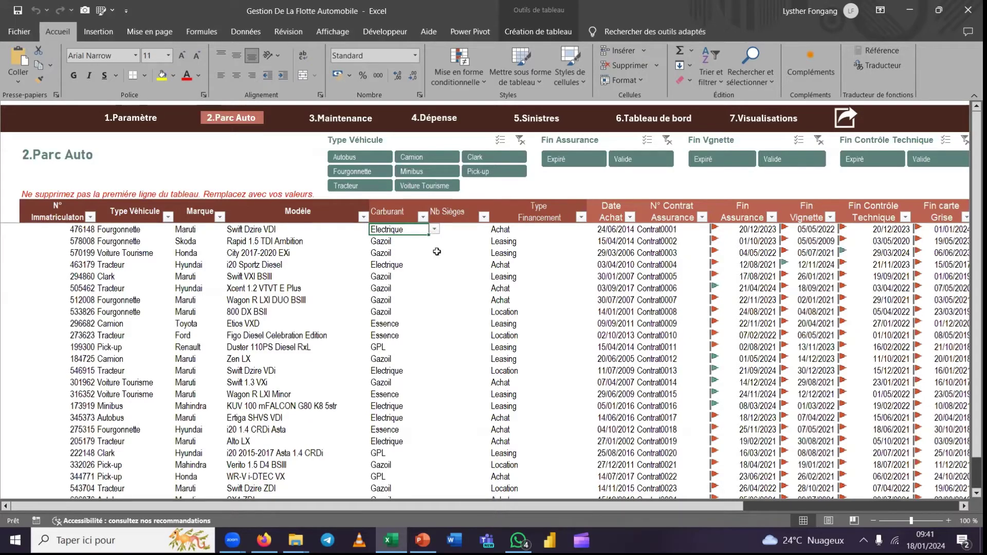
left_click(403, 242)
left_click(407, 228)
scroll(416, 243, "down", 1)
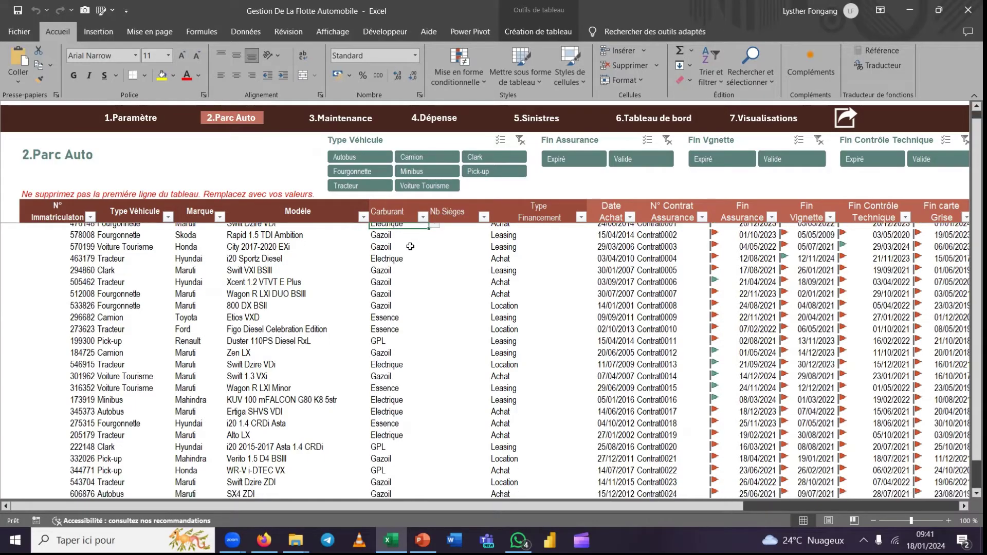
scroll(415, 243, "up", 1)
left_click(390, 245)
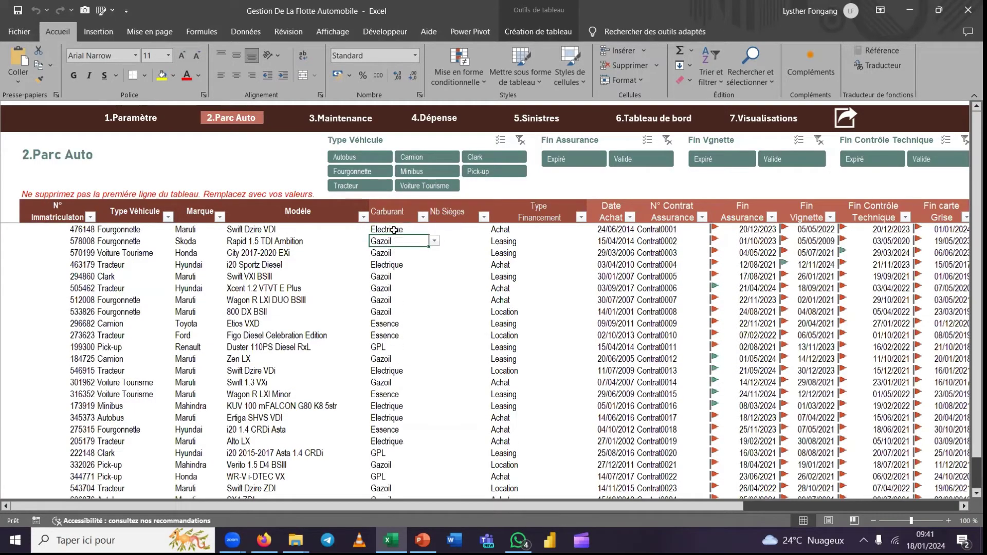
left_click(393, 229)
left_click(393, 251)
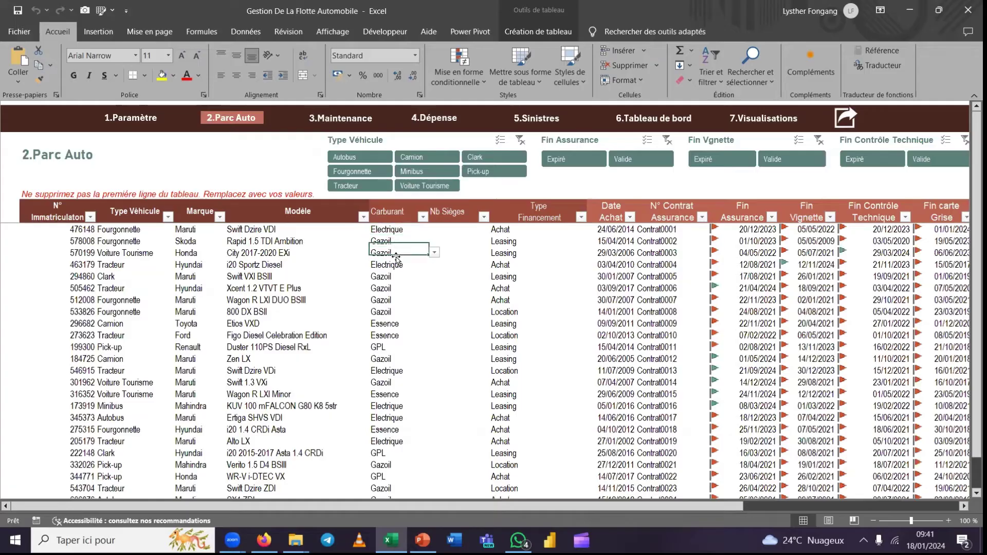
left_click(395, 337)
- Review the Nb Sièges, Type Financement, Date Achat and N° Contrat Assurance columns of the vehicle table
left_click(458, 231)
left_click(456, 250)
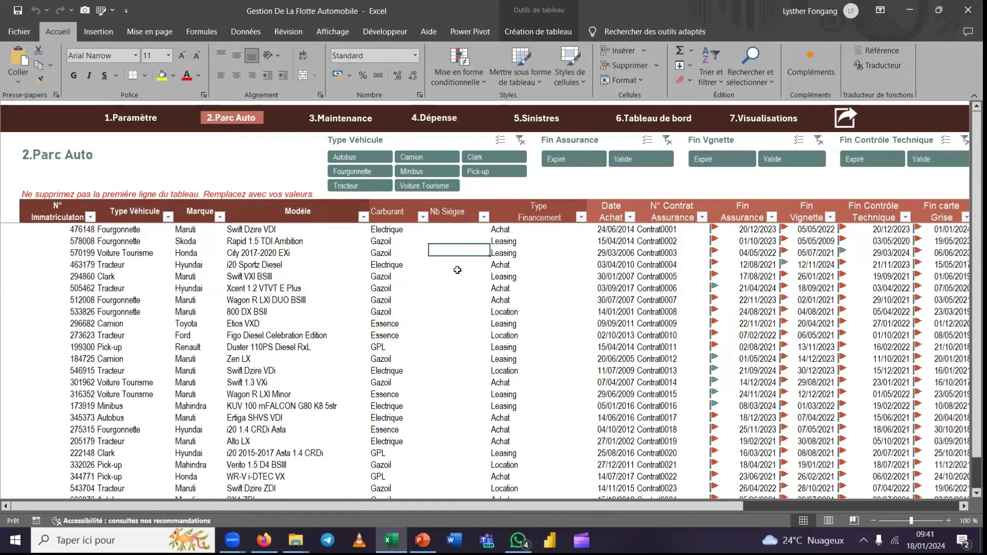
left_click(459, 301)
left_click(536, 228)
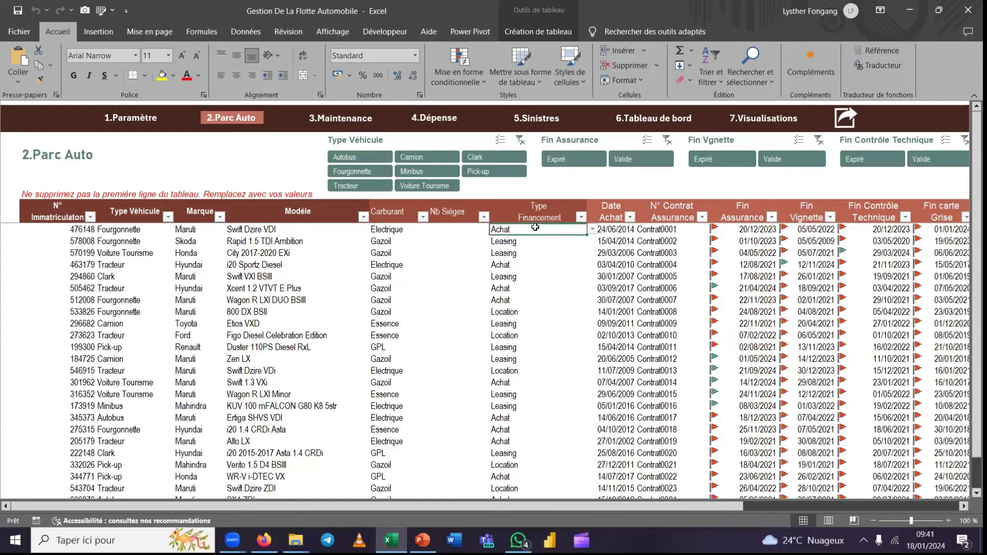
key("Right")
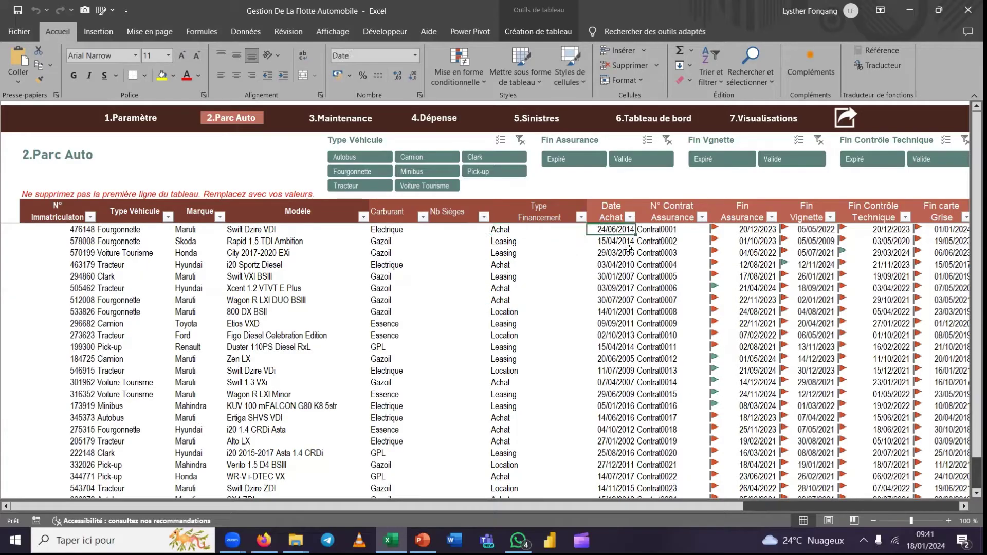
left_click(668, 231)
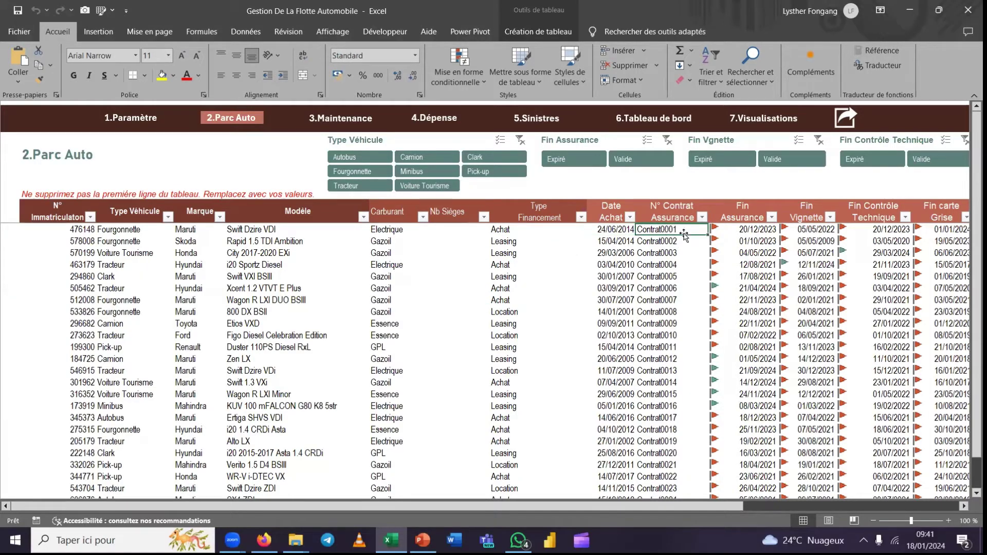
- Go through the expiry date columns Fin Assurance, Fin Vignette, Fin Contrôle Technique and Fin carte Grise
left_click(748, 231)
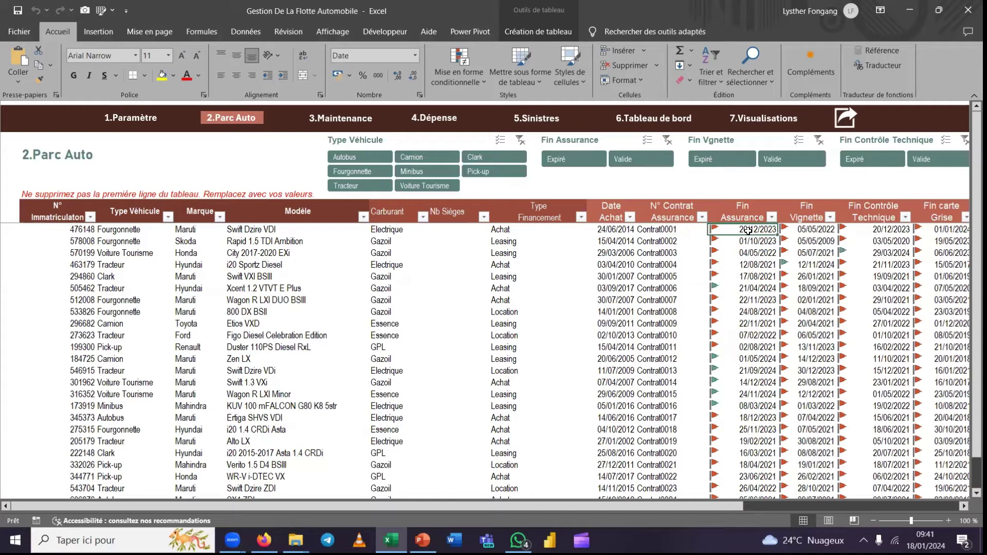
left_click(753, 214)
left_click(810, 212)
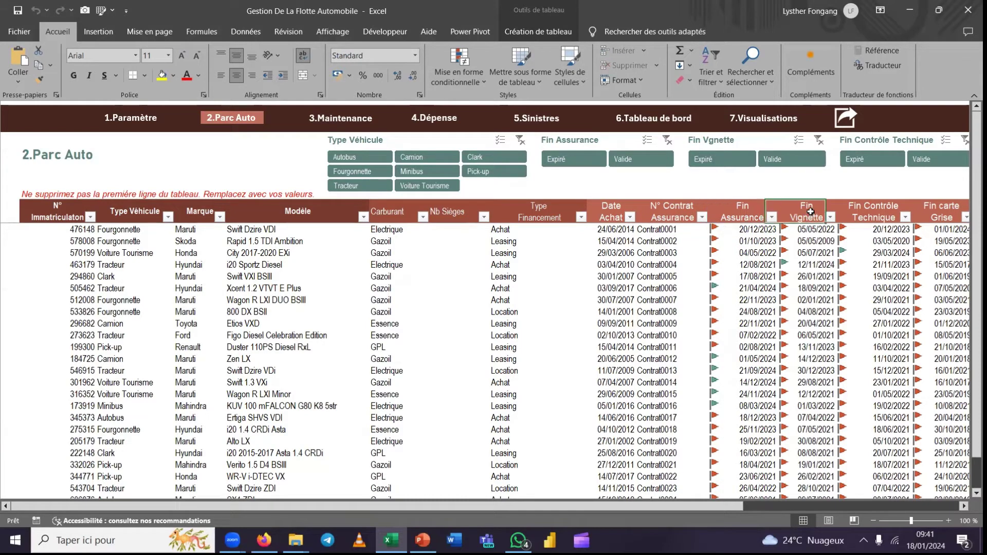
left_click(885, 206)
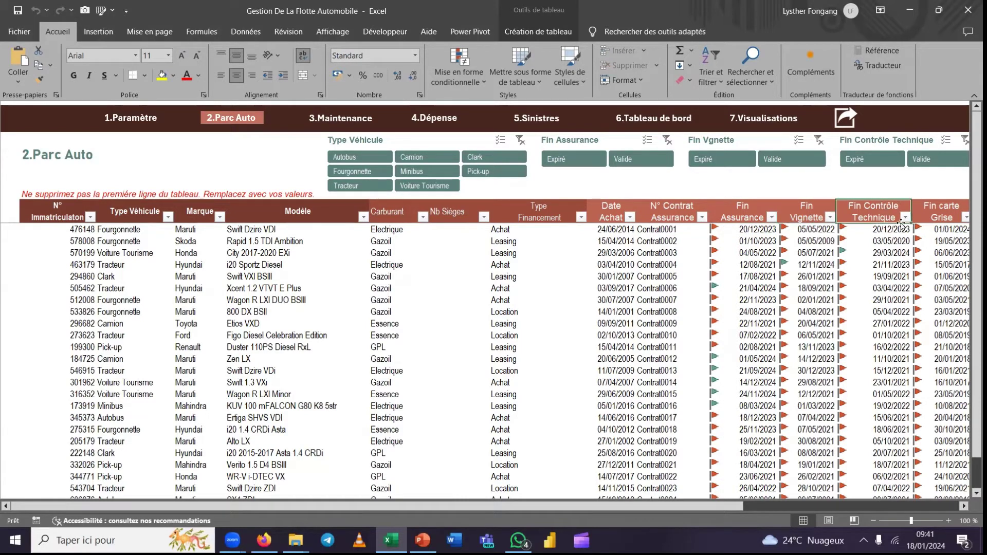
left_click(947, 208)
- Compare the flagged Fin Assurance and Fin Vignette dates with the Nb Jours alert thresholds on the Paramètre sheet
left_click_drag(738, 506, 829, 496)
left_click_drag(667, 229, 686, 348)
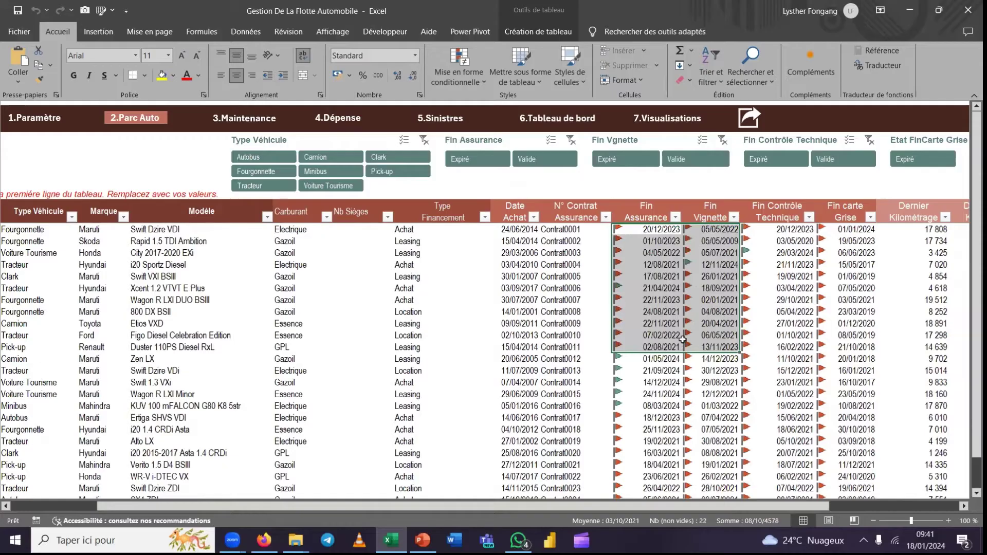
left_click(646, 241)
left_click(45, 119)
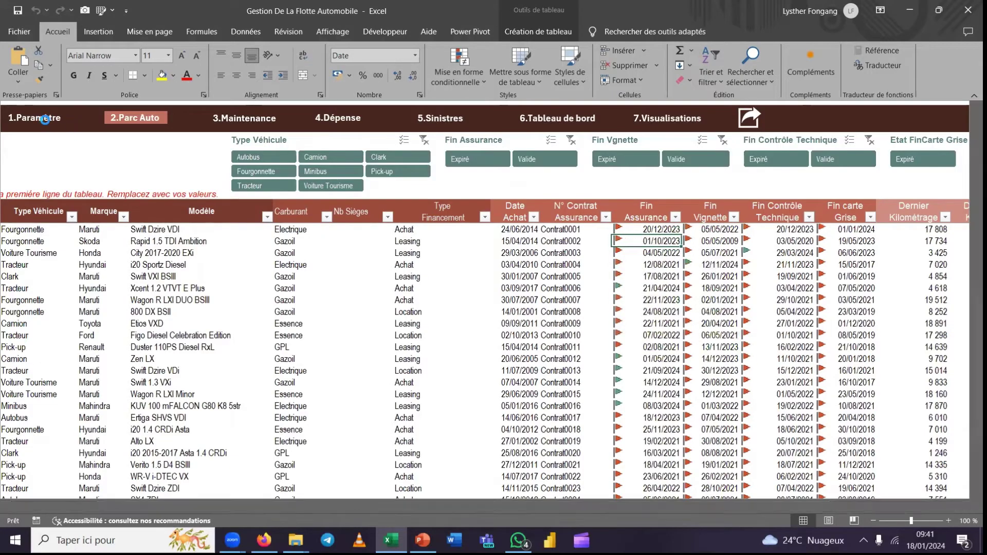
left_click_drag(724, 196, 737, 235)
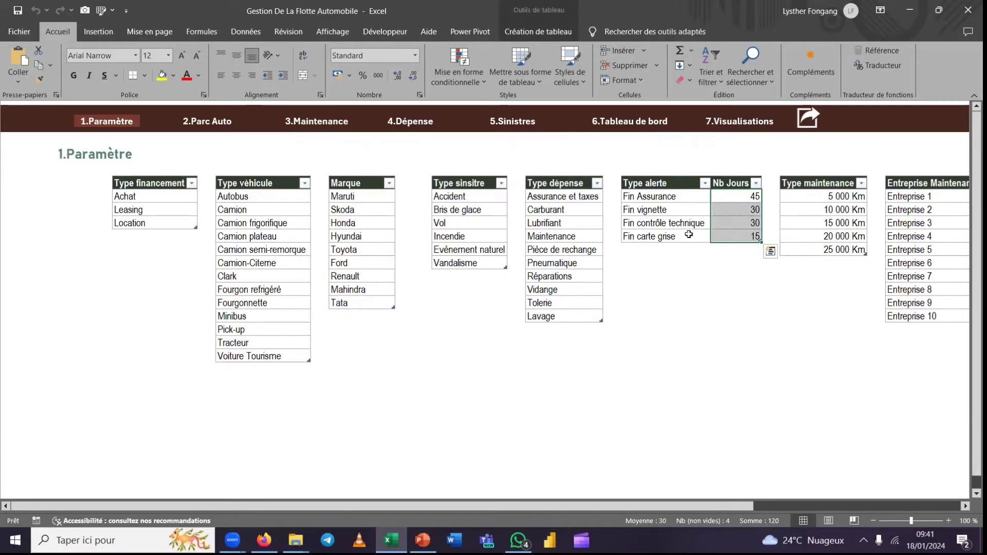
- Return to the Parc Auto sheet and examine the Dernier Kilométrage and Date Dernier Kilométrage columns
left_click(207, 121)
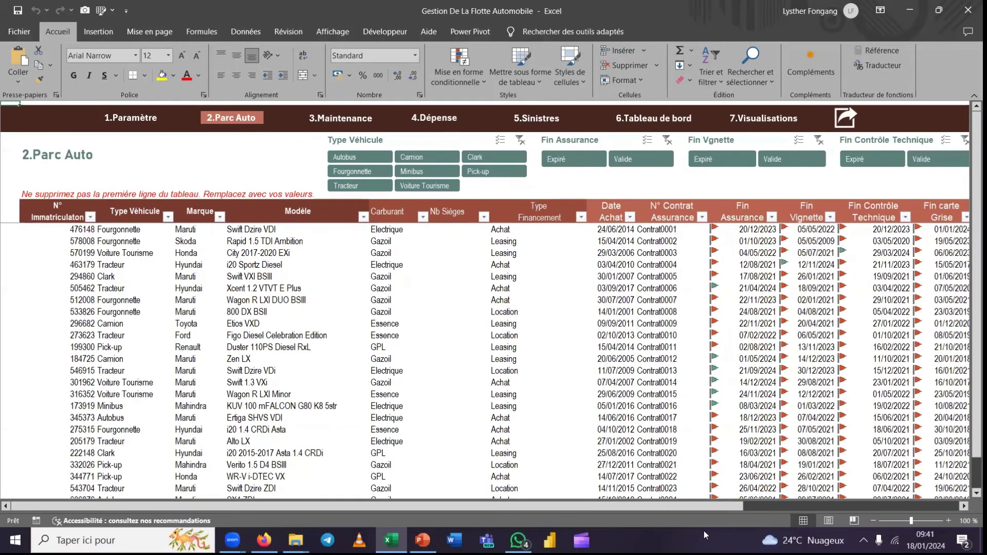
left_click_drag(716, 508, 872, 496)
left_click(785, 231)
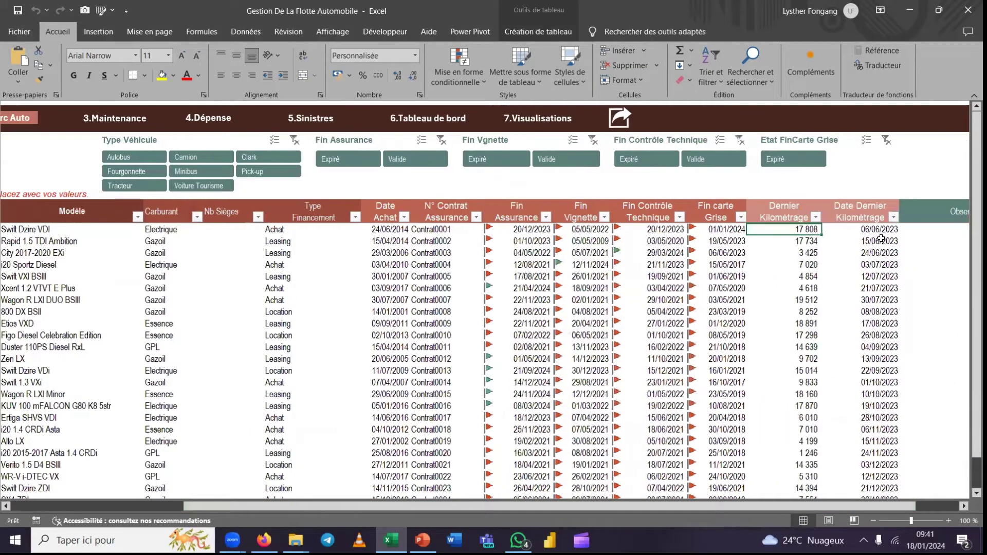
left_click(878, 235)
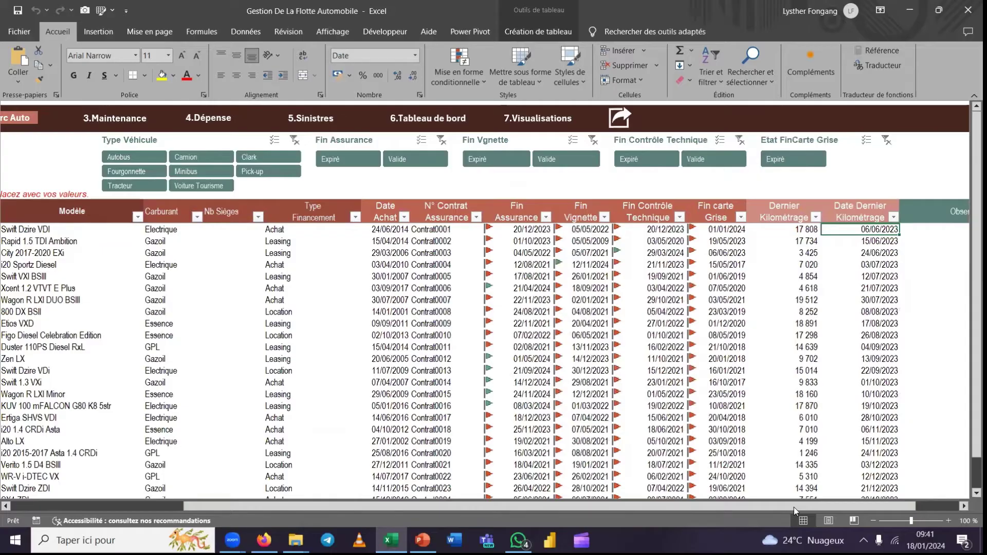
left_click_drag(793, 507, 621, 507)
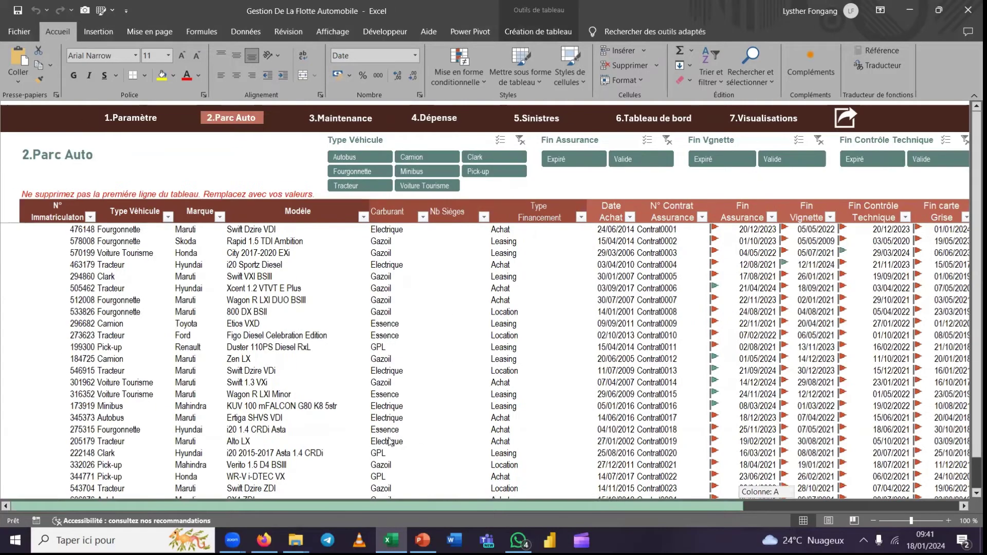
- Open the Maintenance sheet and review its N° Immatriculation, Véhicule, Atelier Maintenance and Type maintenance columns
left_click(338, 120)
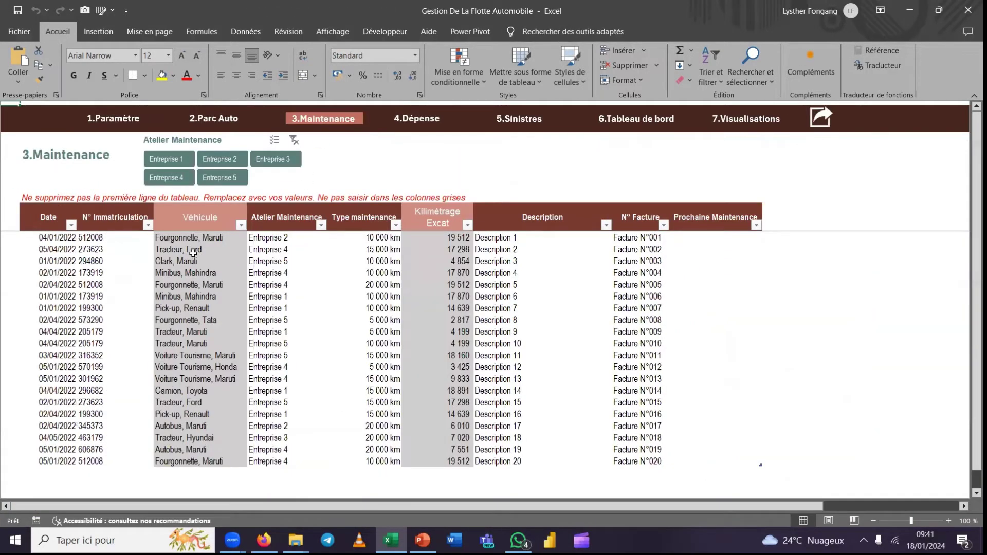
left_click(180, 250)
left_click(112, 240)
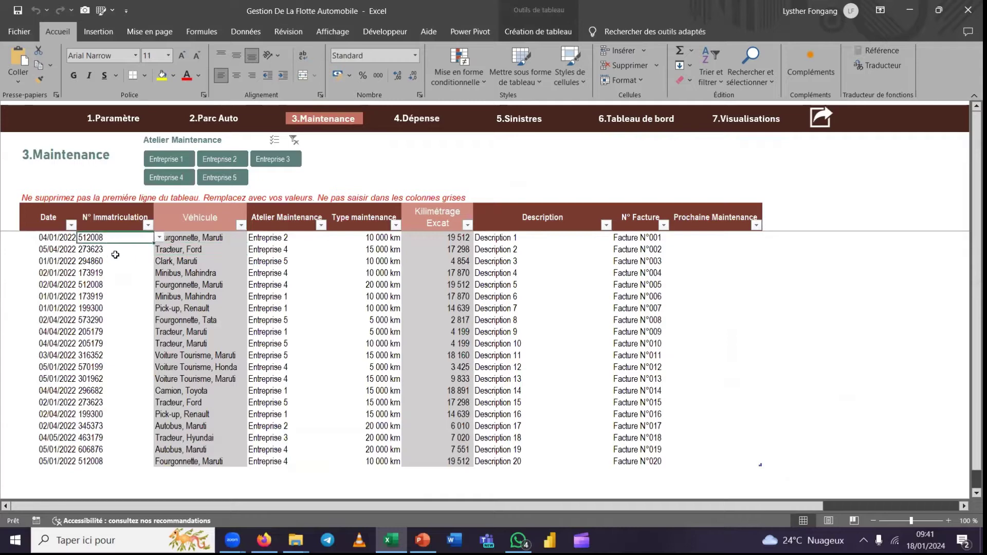
left_click(116, 253)
left_click(202, 247)
left_click(265, 252)
left_click(380, 236)
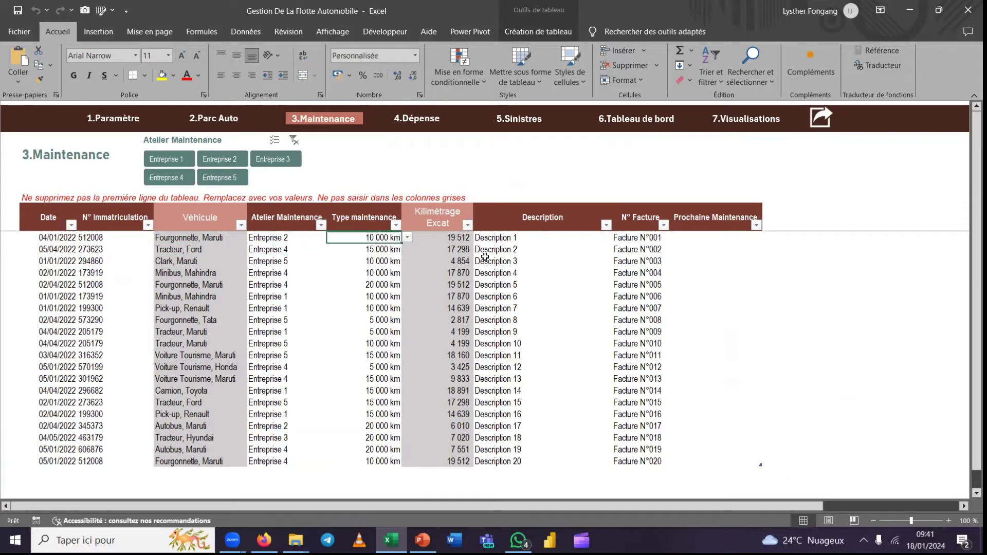
- Open the Dépense sheet and review its columns from Date and N° Immatriculation through Type Dépense to Montant
left_click(419, 120)
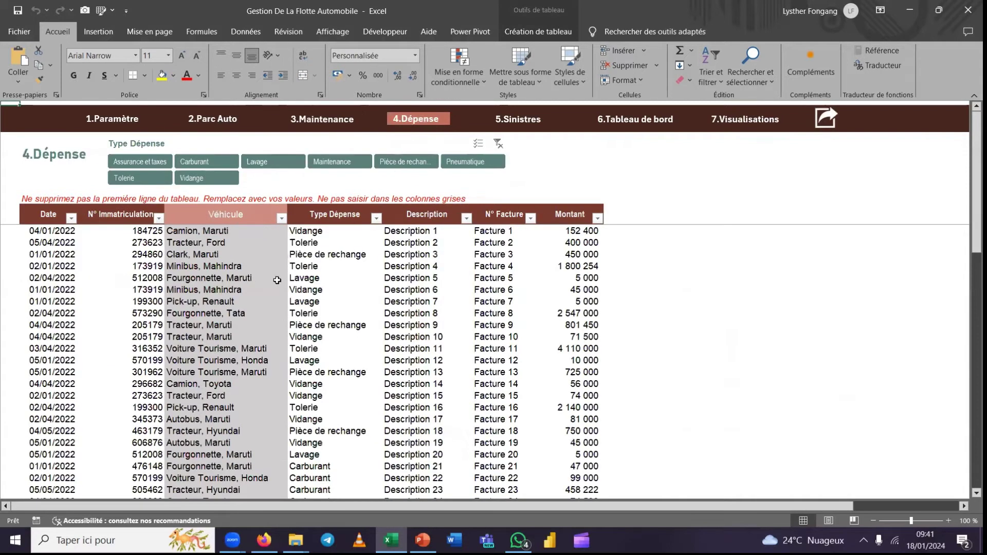
left_click(52, 231)
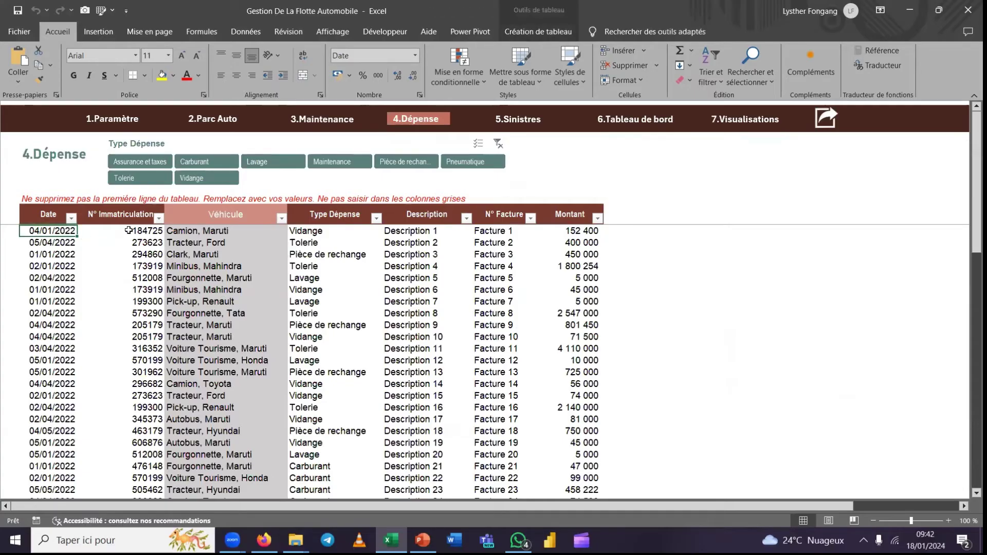
left_click(129, 230)
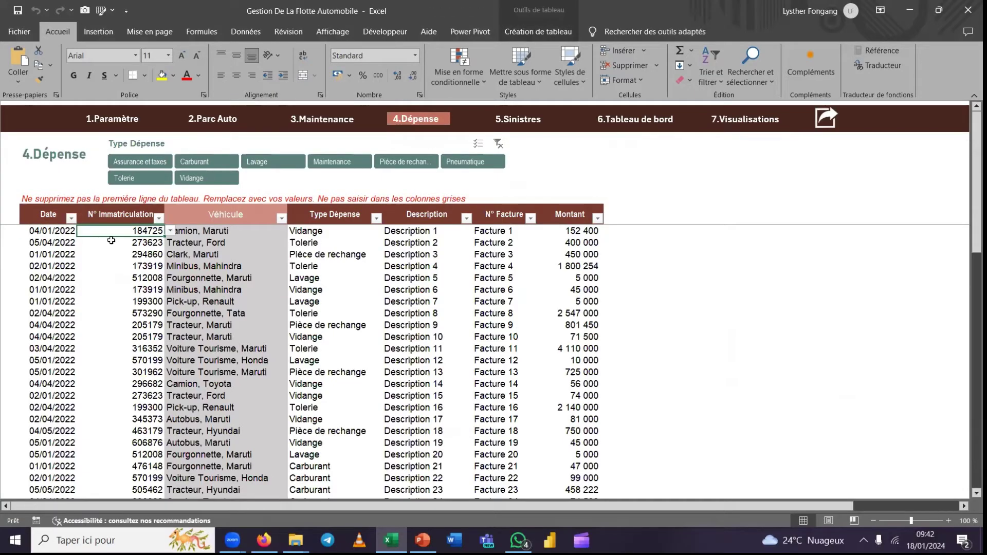
left_click(170, 232)
left_click(170, 232)
left_click(244, 233)
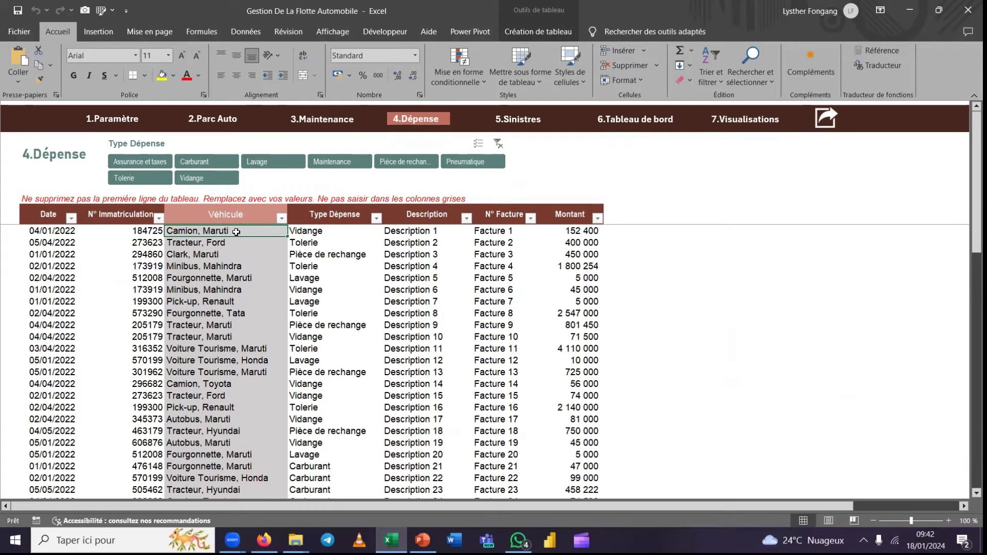
left_click(333, 232)
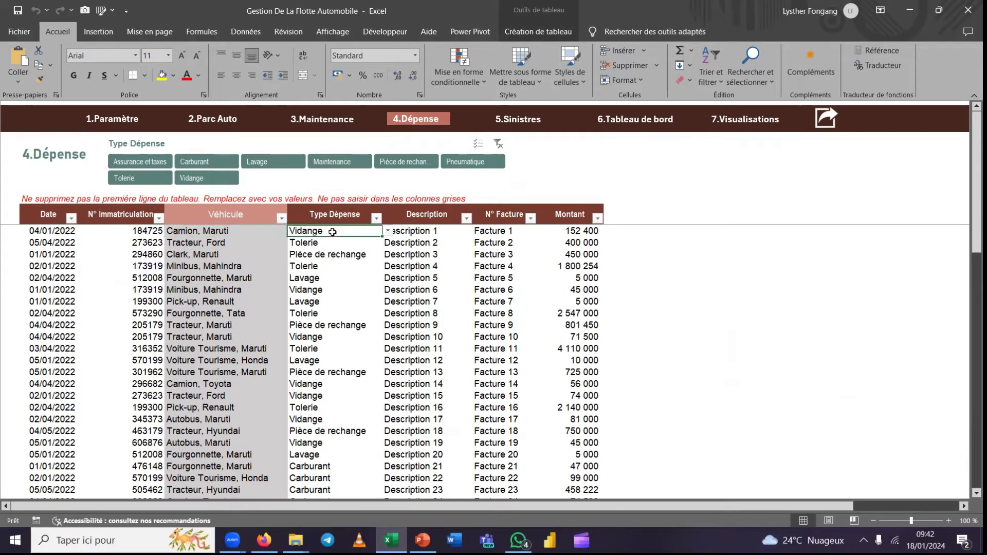
left_click(418, 233)
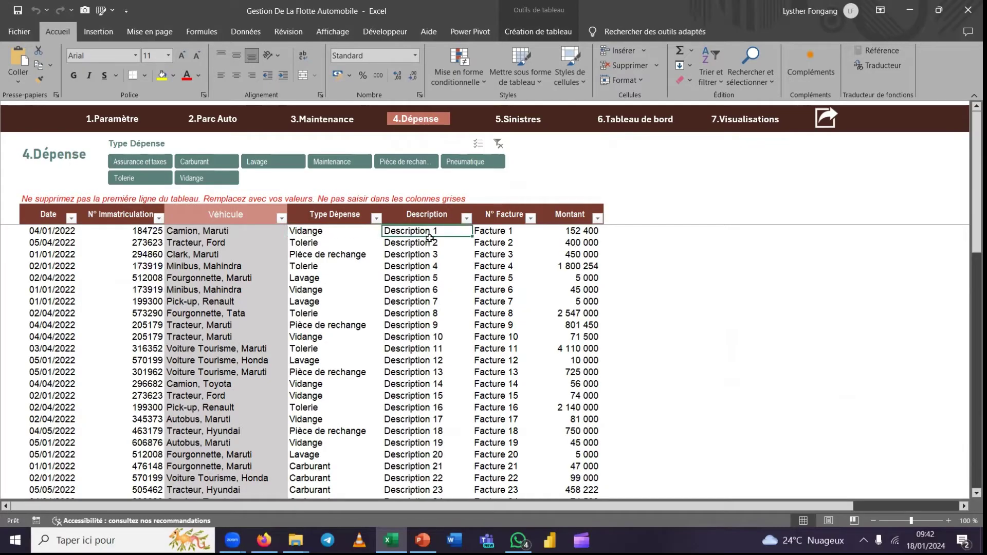
left_click(511, 231)
left_click(568, 241)
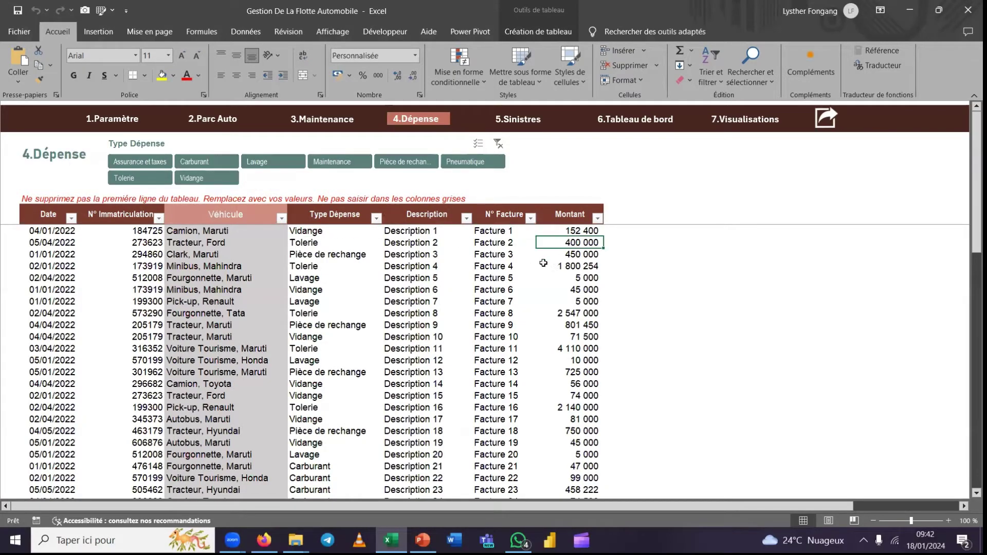
- Open the Sinistres sheet and review its Véhicule, Conducteur and N° Permis de conduire columns
left_click(521, 122)
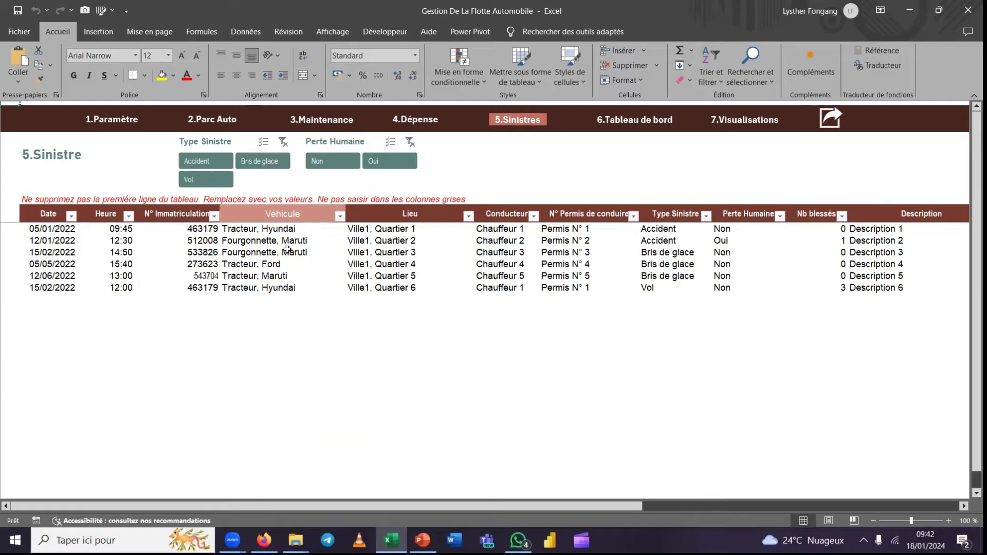
left_click(271, 230)
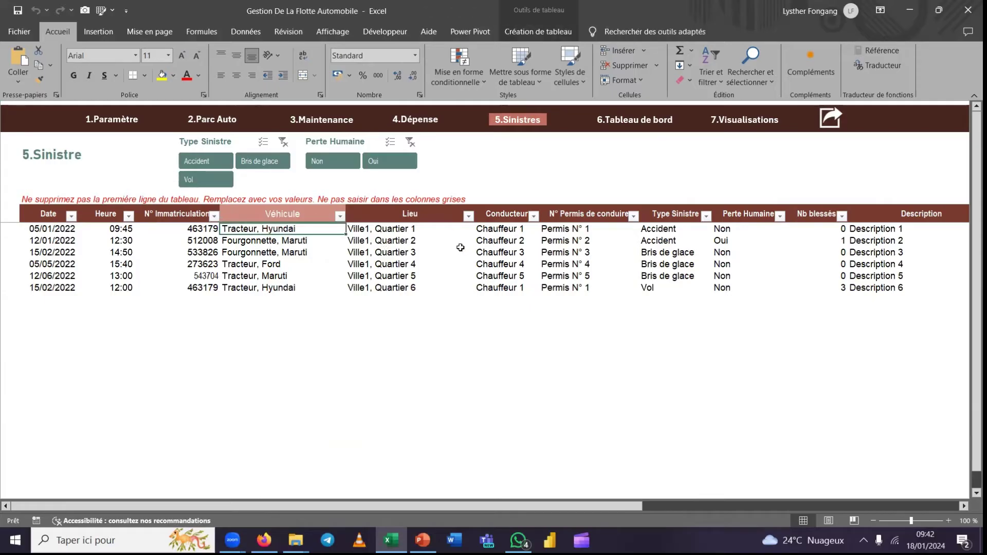
left_click(506, 231)
left_click(589, 230)
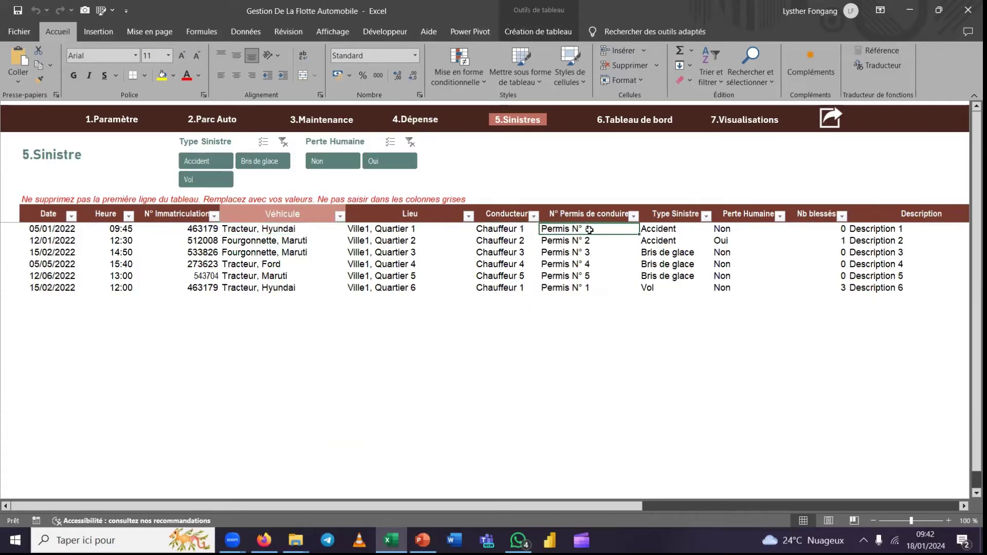
- Filter the claims by Type Sinistre as Accident, Bris de glace and Vol in turn, and clear the filter
left_click(205, 161)
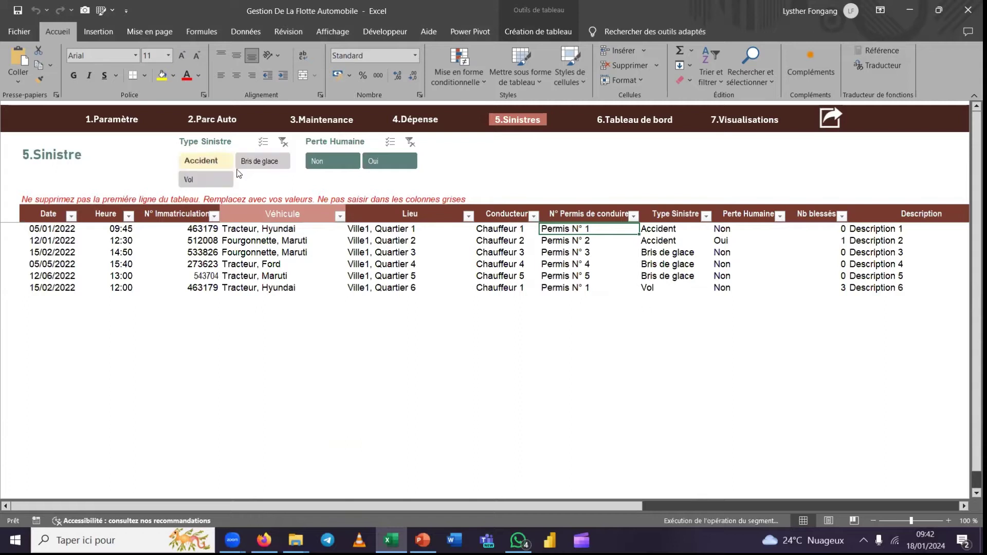
left_click(261, 163)
left_click(198, 179)
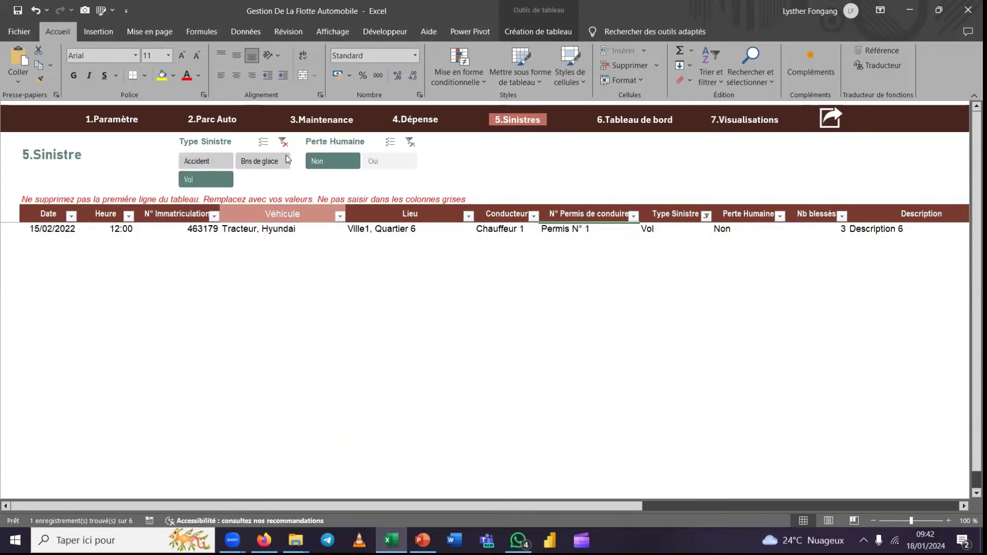
left_click(282, 144)
- Filter the claims by Perte Humaine, first Oui and after that Non, and clear the filter
left_click(384, 162)
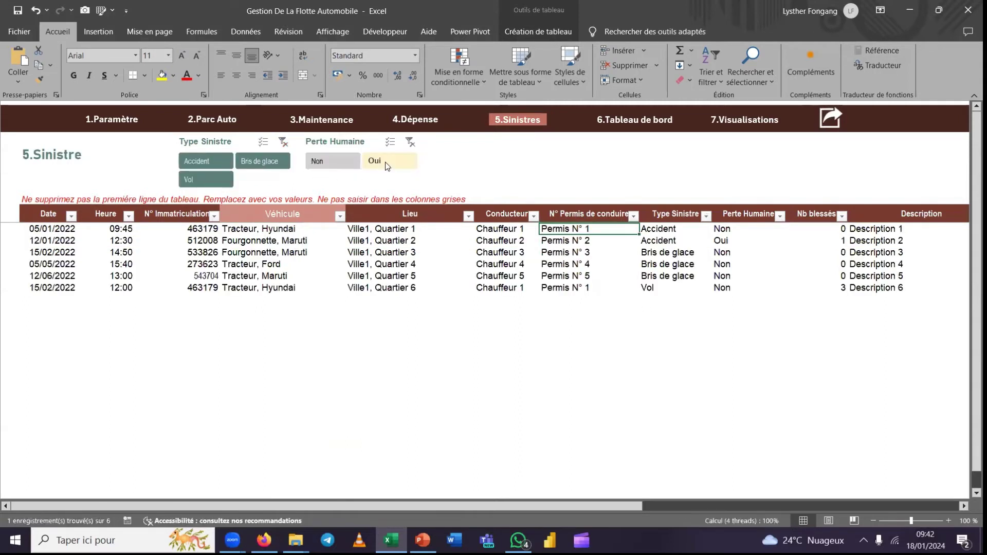
left_click(329, 164)
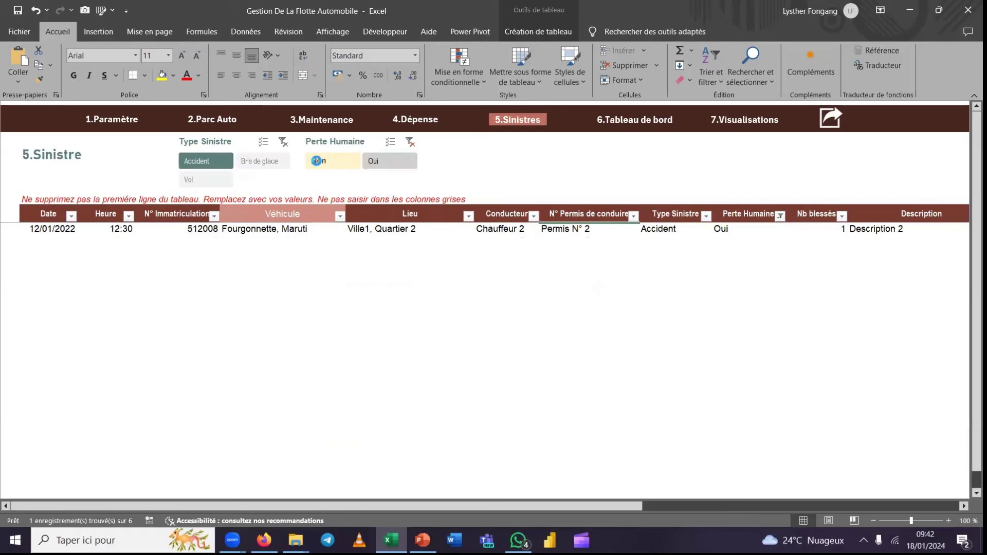
left_click(411, 144)
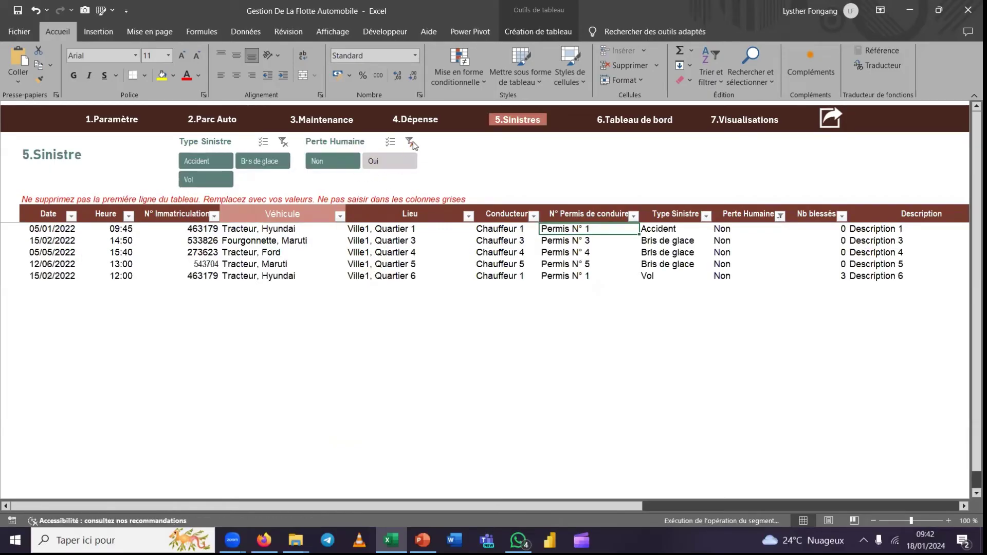
- Open the Tableau de bord sheet and examine the Vehicules, Age Moyen, Sinistres and Dépense Totale summary figures
left_click(616, 128)
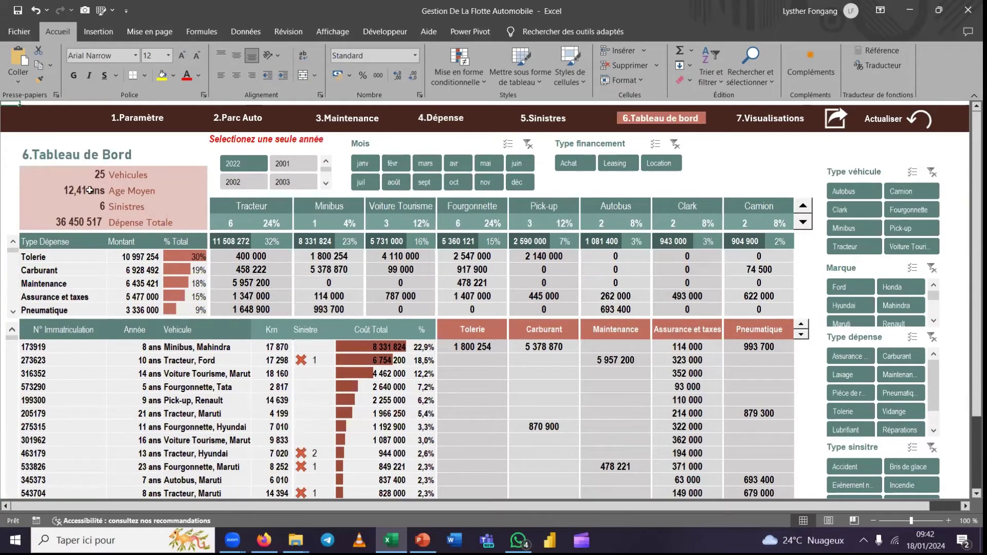
left_click_drag(74, 171, 192, 221)
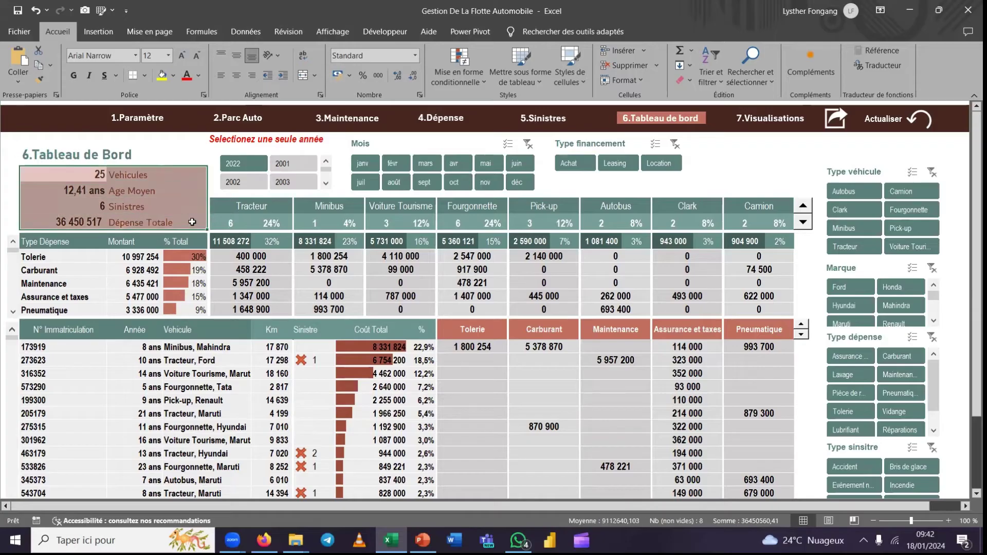
left_click(135, 175)
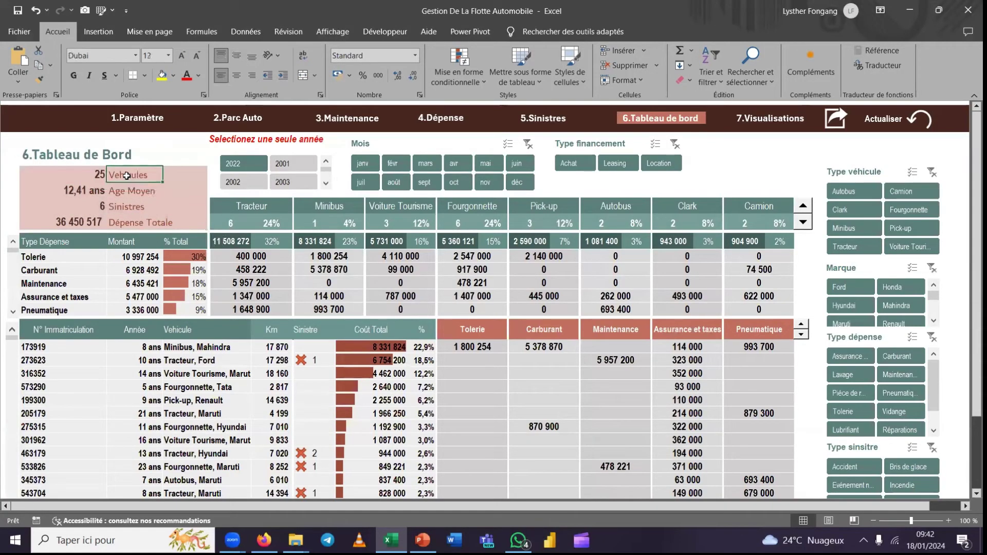
left_click(129, 191)
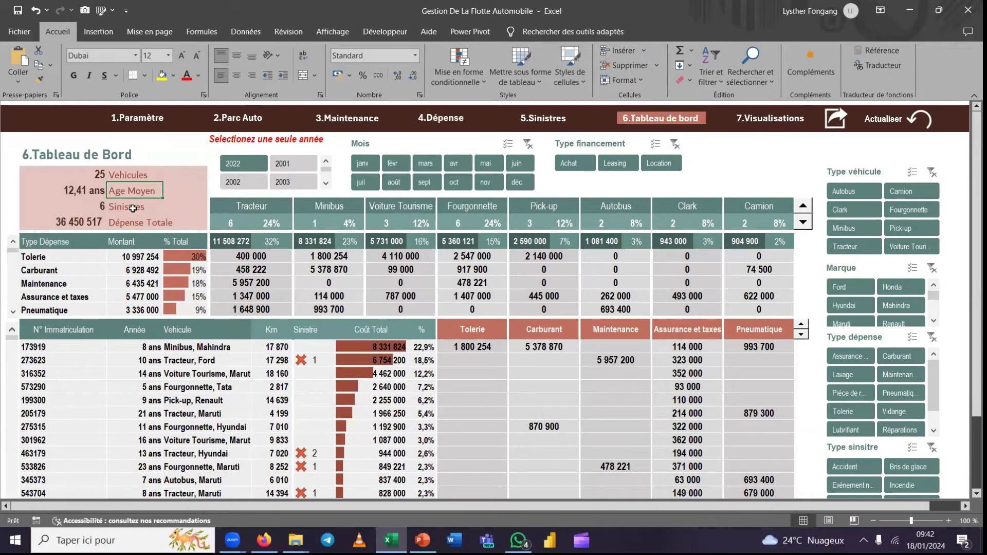
left_click(132, 207)
left_click(133, 223)
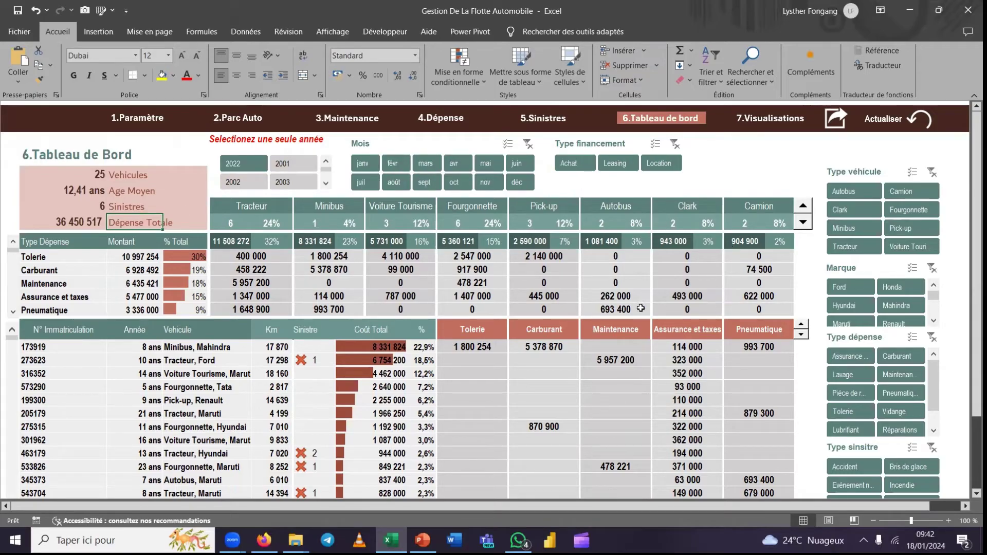
- Look over the Type Dépense rows and the vehicle type headings from Tracteur to Camion on the dashboard
left_click_drag(59, 256, 81, 311)
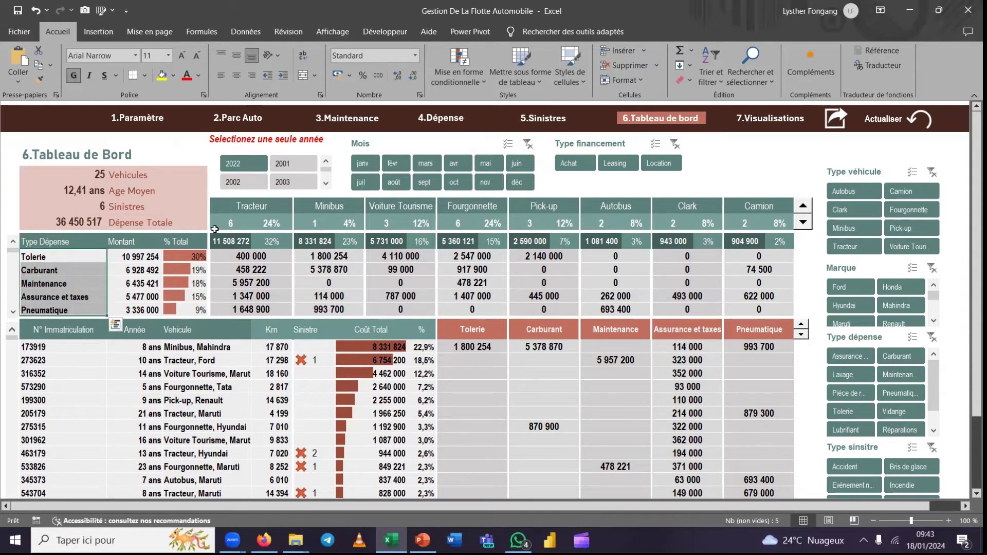
left_click_drag(242, 206, 483, 206)
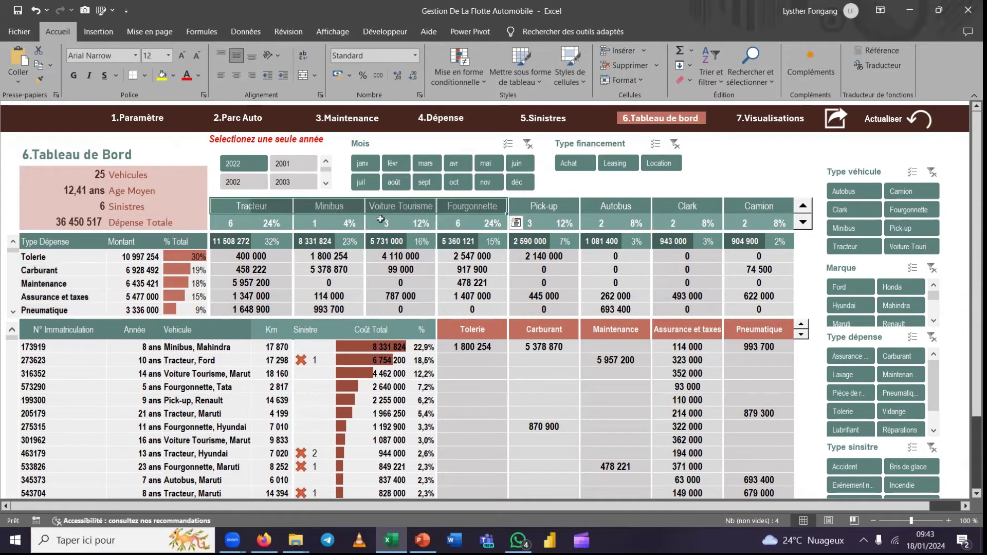
left_click_drag(259, 207, 774, 209)
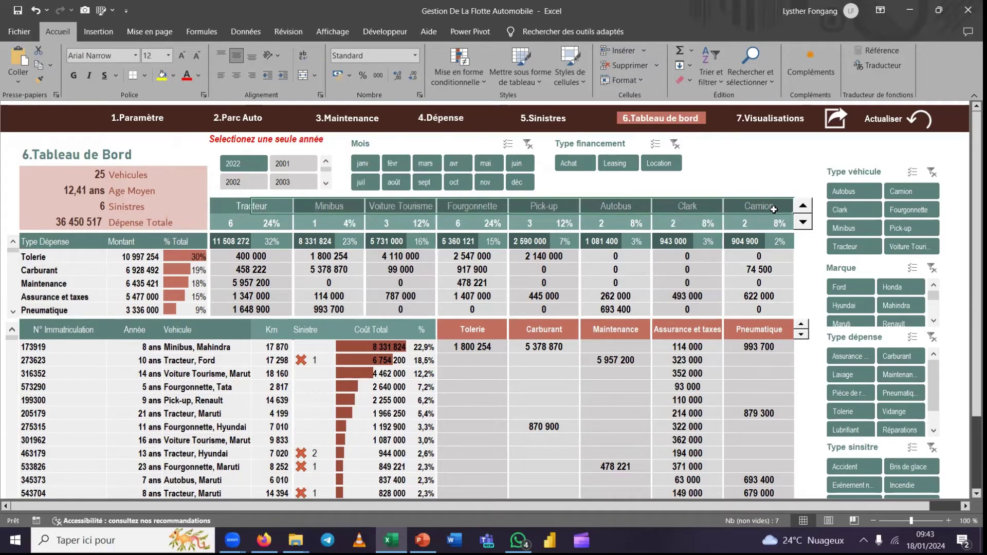
- Examine the vehicle count and fleet percentage under the Tracteur and Camion headings
left_click(231, 224)
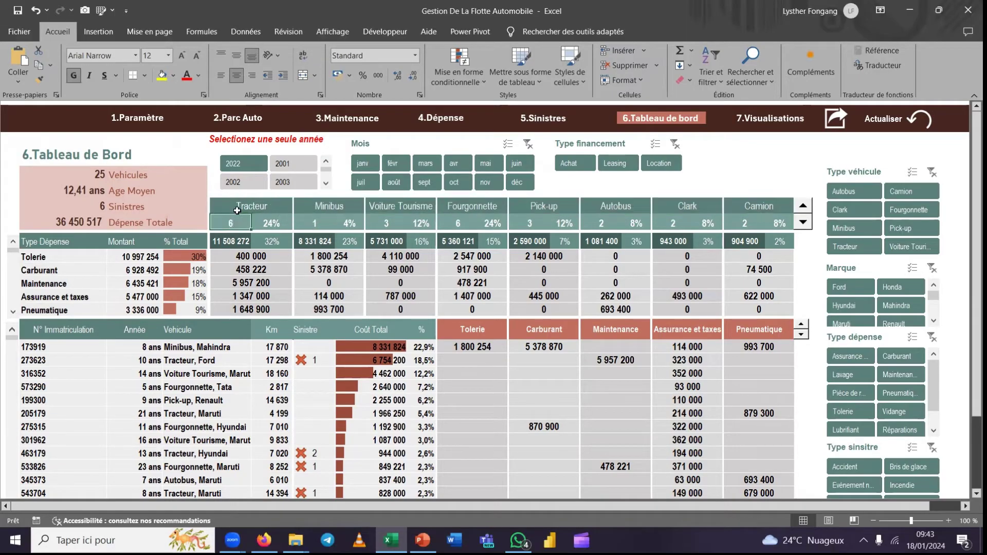
left_click(262, 221)
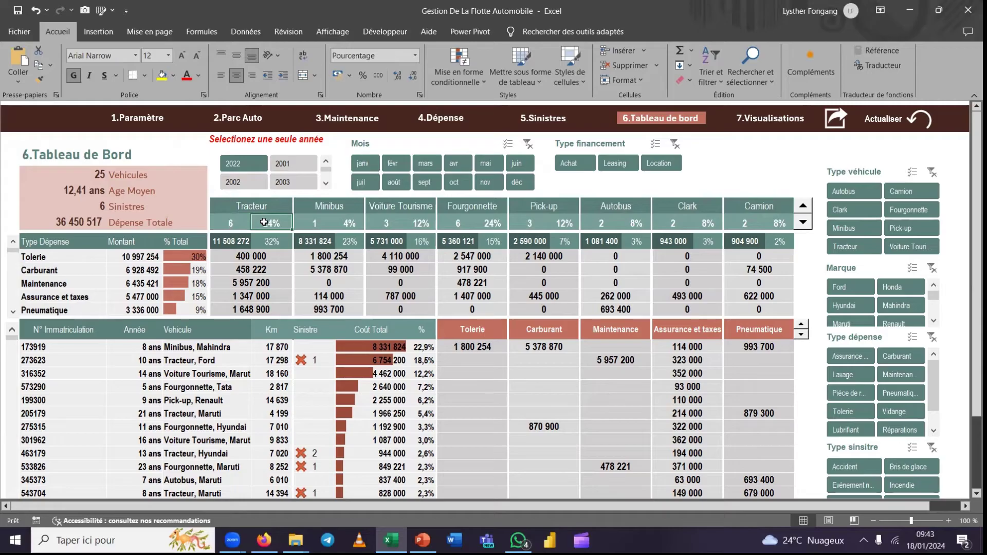
left_click(271, 207)
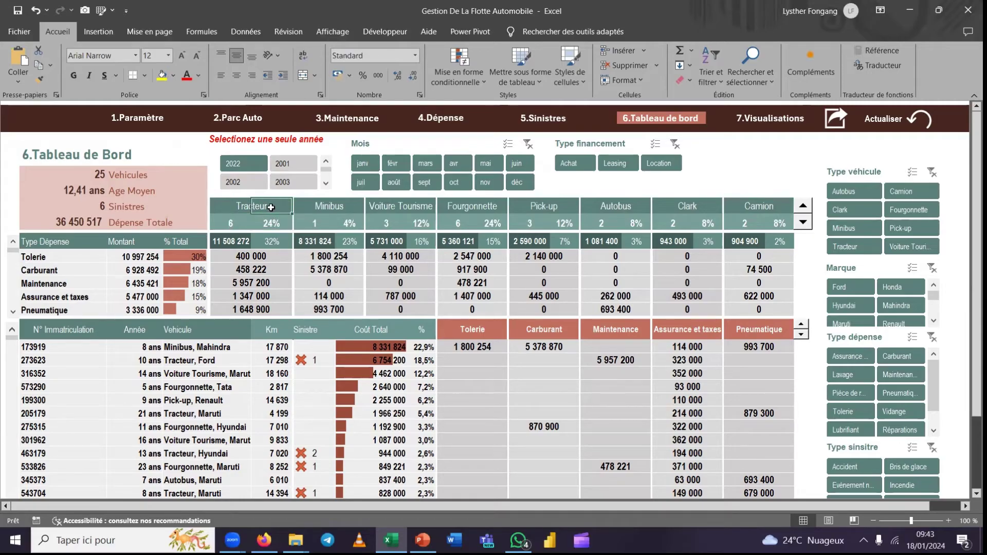
left_click(240, 223)
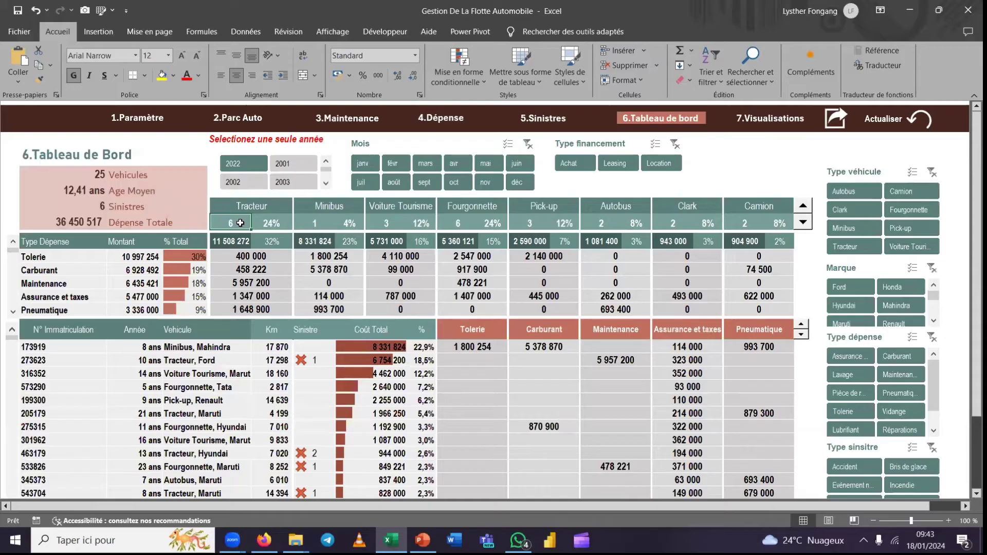
left_click(278, 224)
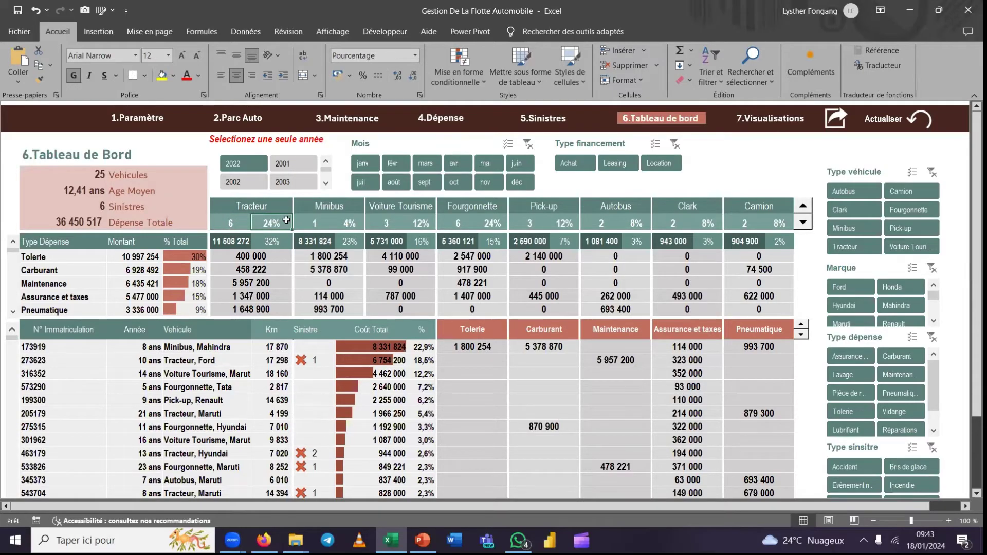
left_click(742, 229)
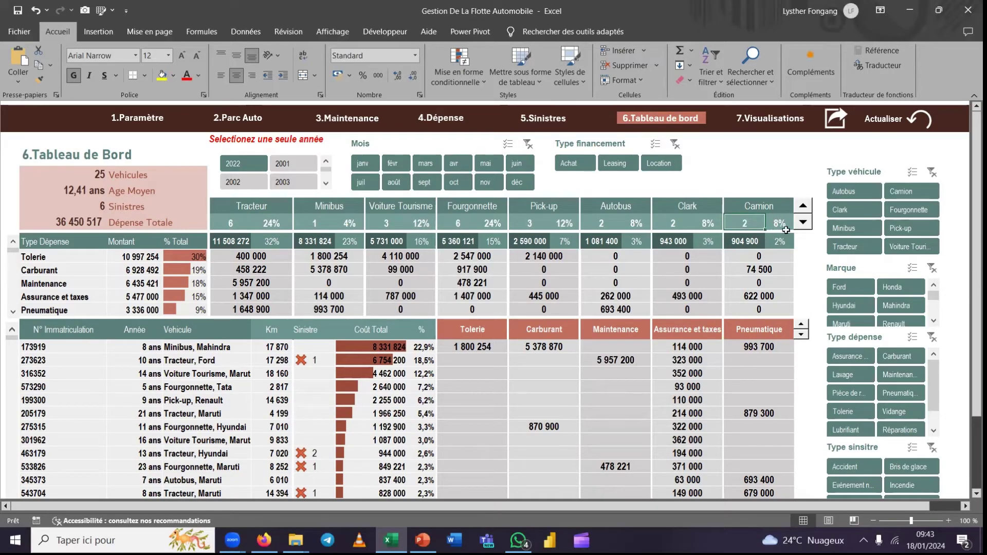
- Shift the dashboard's vehicle type columns past Tracteur to view the remaining types, and return to the starting position
left_click(804, 209)
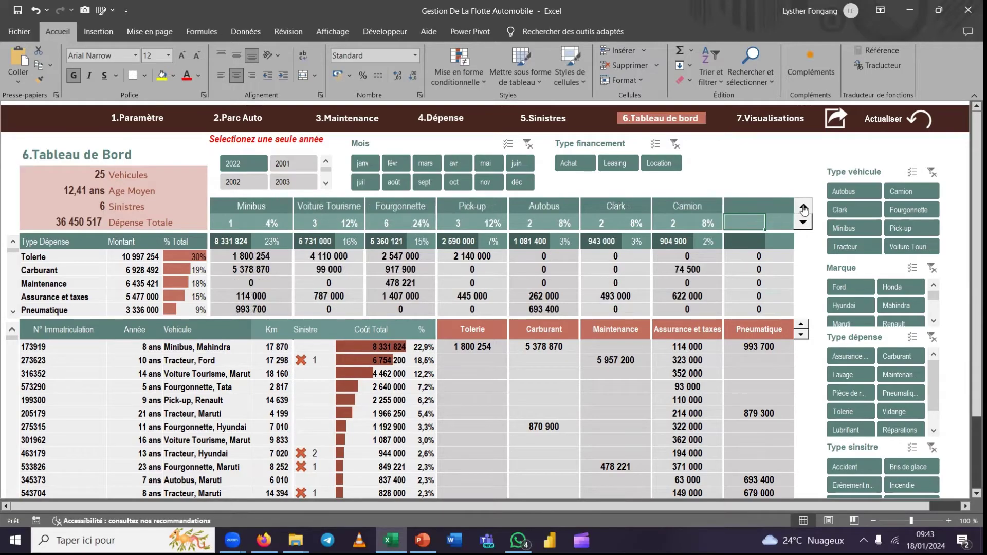
left_click(803, 209)
left_click(804, 209)
left_click(804, 210)
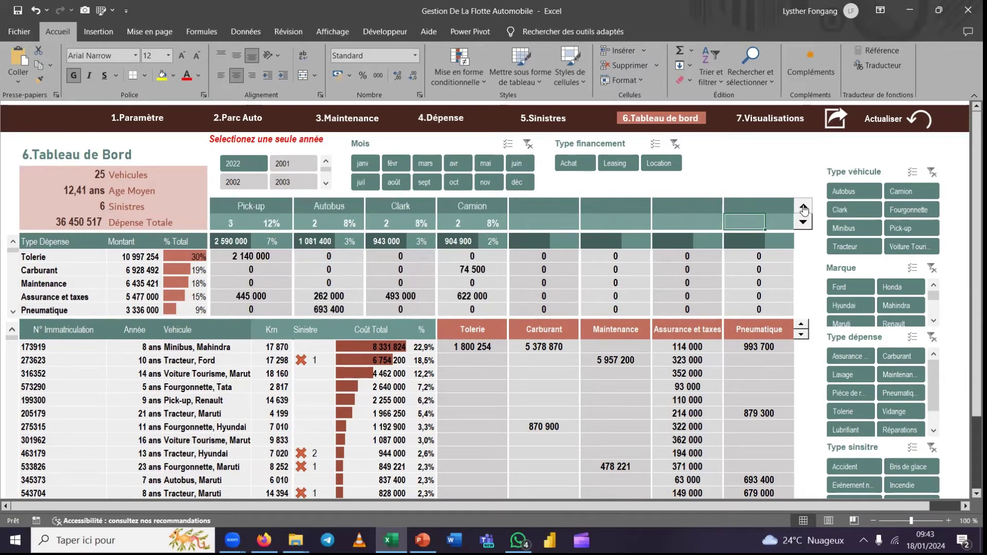
left_click(803, 209)
left_click(804, 227)
left_click(804, 226)
left_click(805, 227)
left_click(804, 227)
left_click(804, 226)
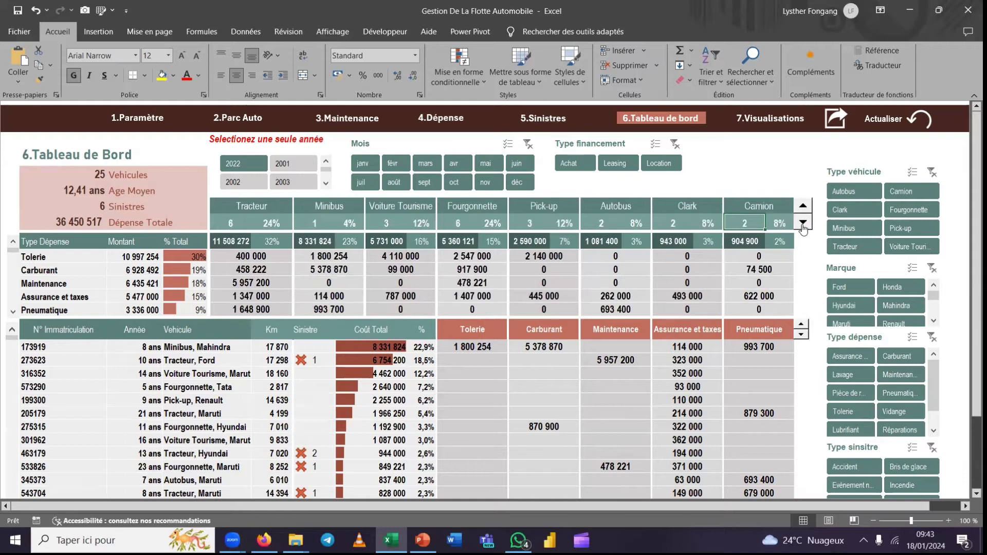
- Examine Tracteur's total expense and its percentage, along with the Type Dépense, Montant and % Total columns
left_click(229, 242)
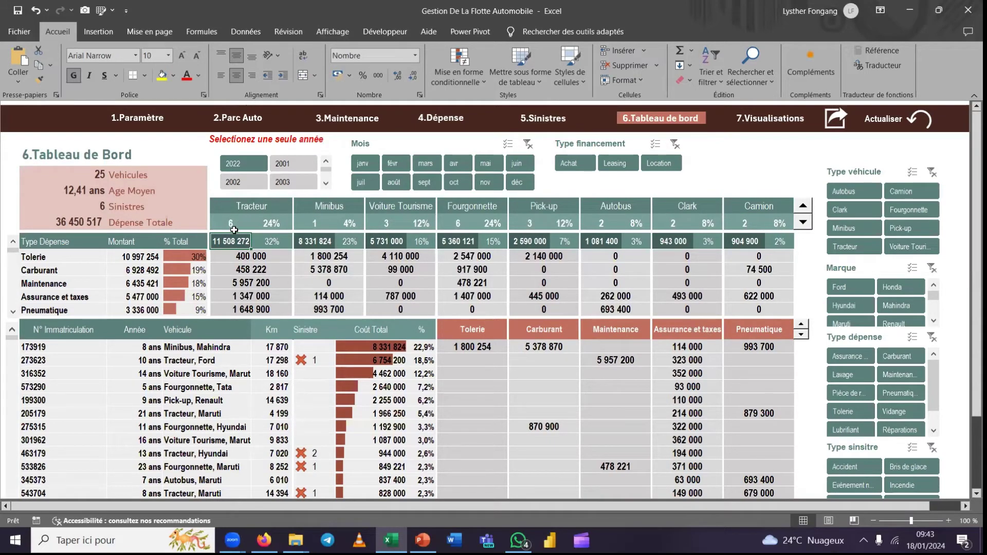
left_click(283, 244)
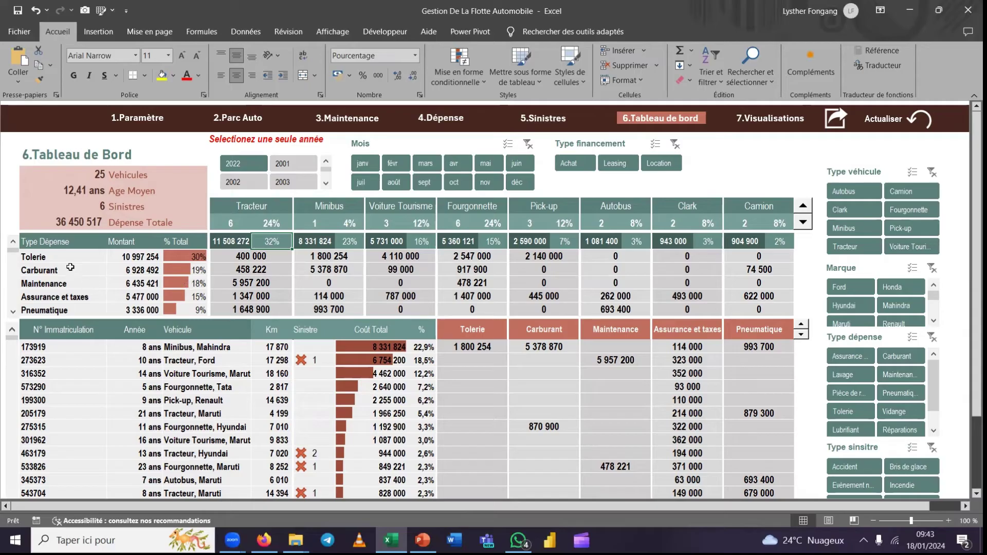
left_click_drag(70, 256, 95, 311)
left_click_drag(146, 257, 153, 297)
left_click_drag(185, 256, 191, 306)
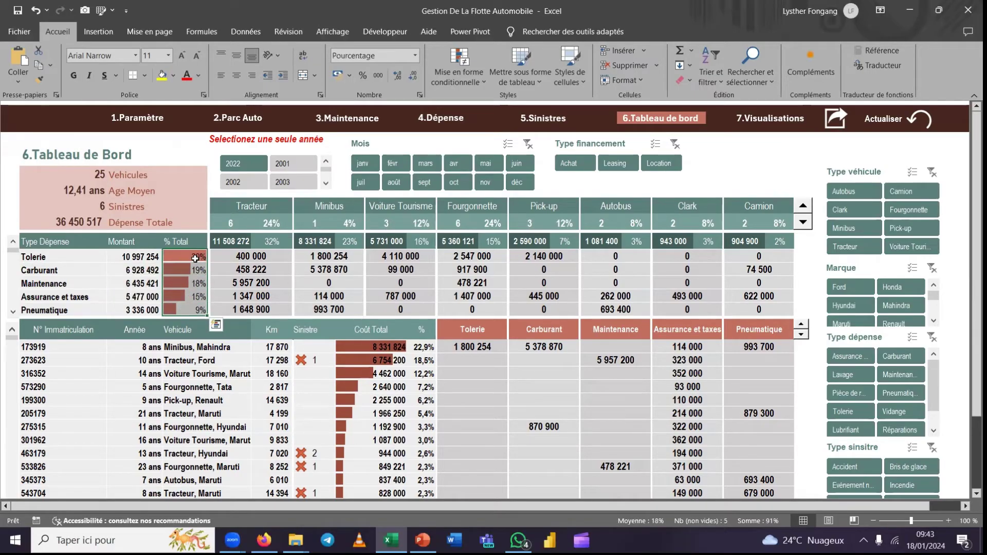
- Shift the dashboard's Type Dépense rows down to Lavage to view the remaining expense types, and return to Tolerie
left_click(234, 258)
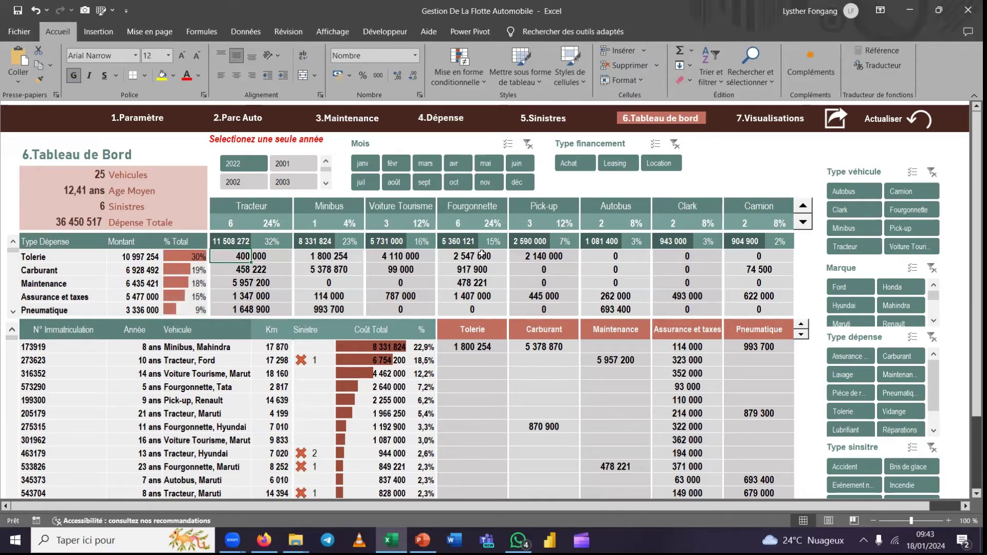
left_click(14, 313)
left_click(14, 313)
left_click(14, 313)
left_click(14, 313)
left_click(14, 313)
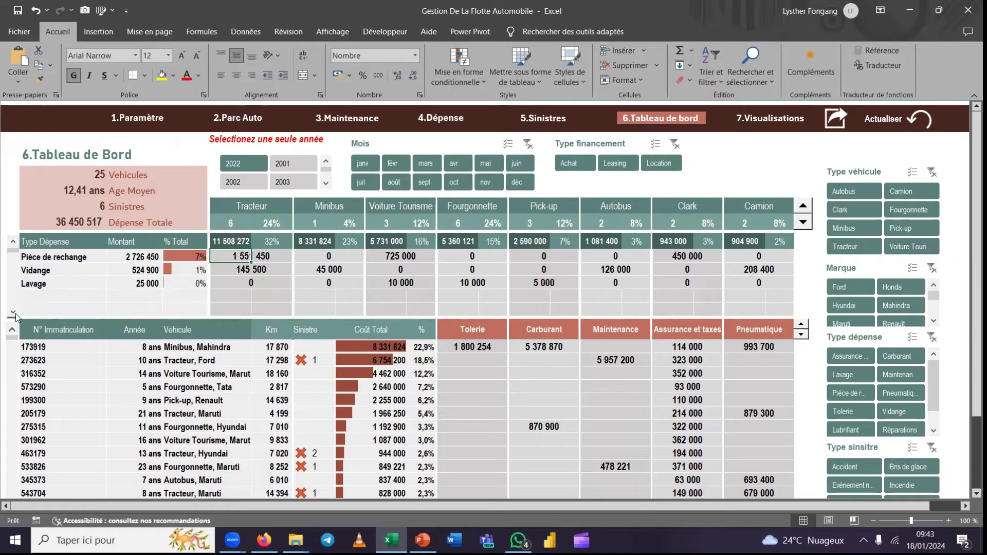
left_click(14, 313)
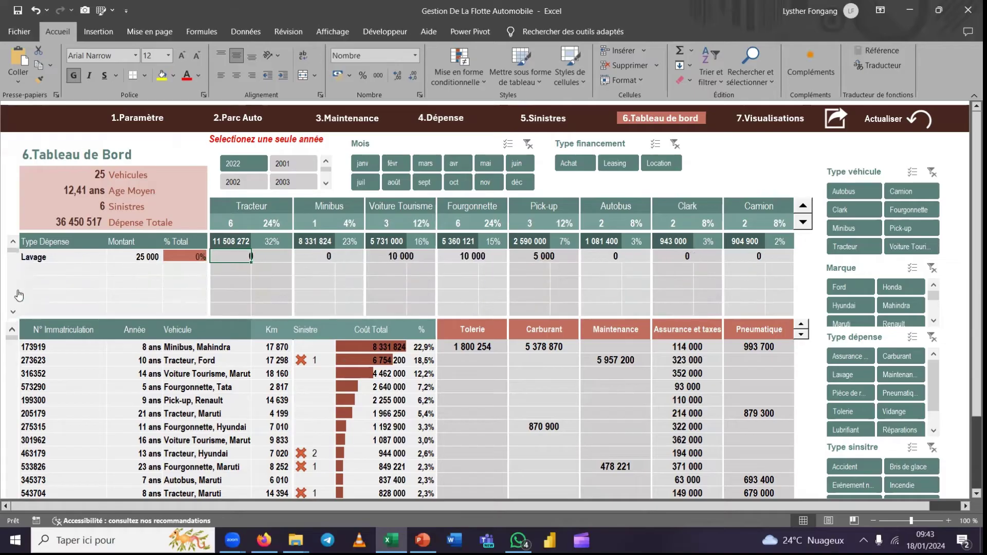
left_click(13, 242)
left_click(13, 241)
left_click(13, 241)
left_click(13, 241)
left_click(14, 242)
left_click(13, 241)
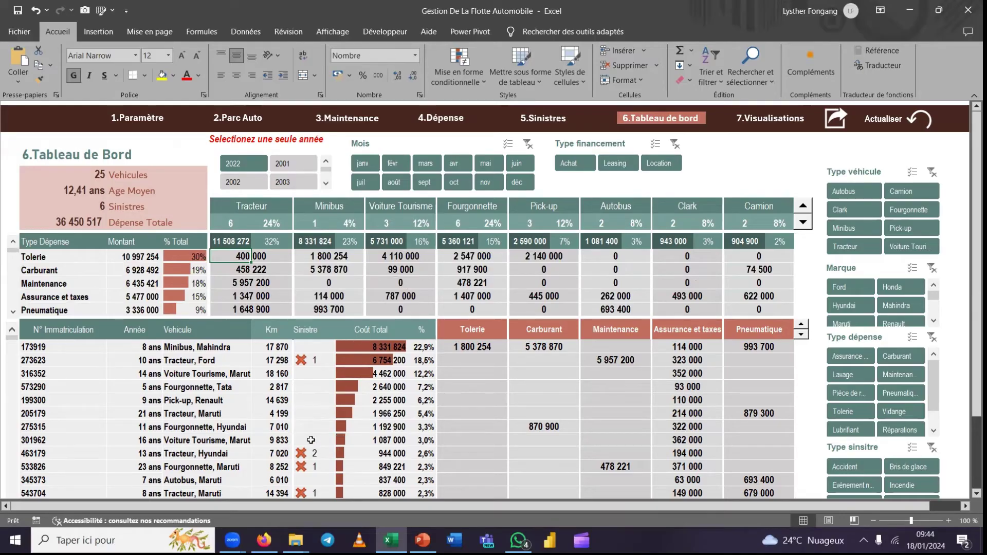
- Examine the mileage, claims, total cost, percentage and individual expense columns for the first vehicle, the Minibus, Mahindra
left_click(281, 349)
left_click(309, 347)
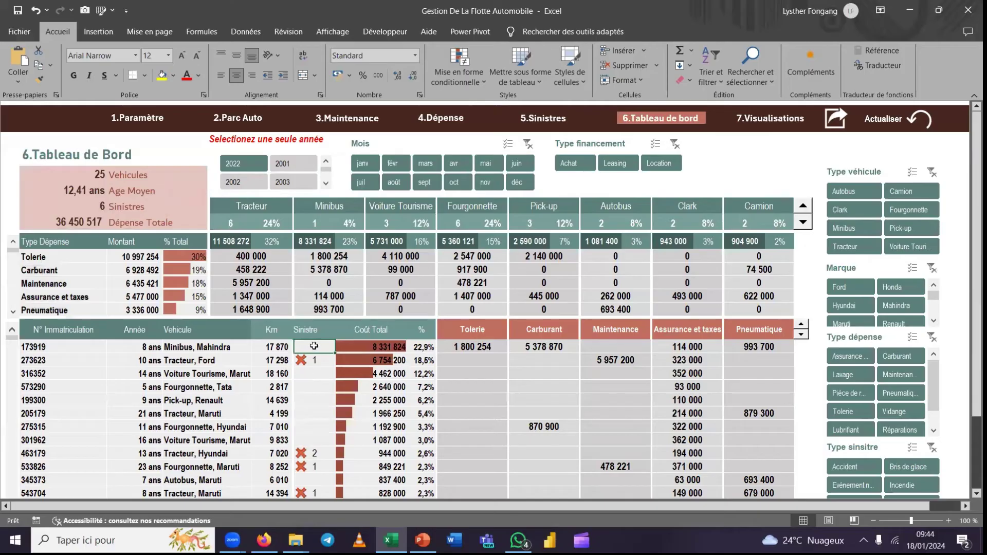
left_click(385, 346)
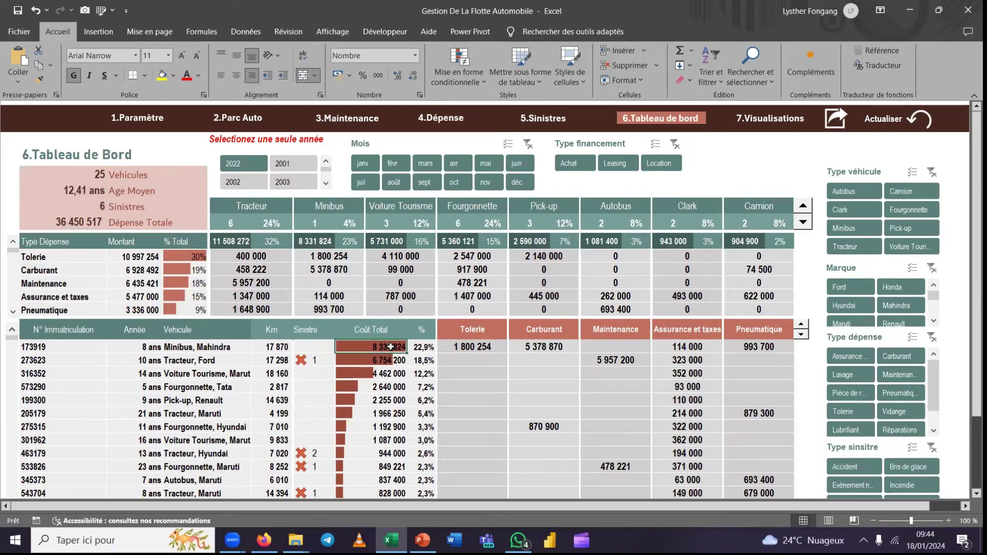
left_click(422, 346)
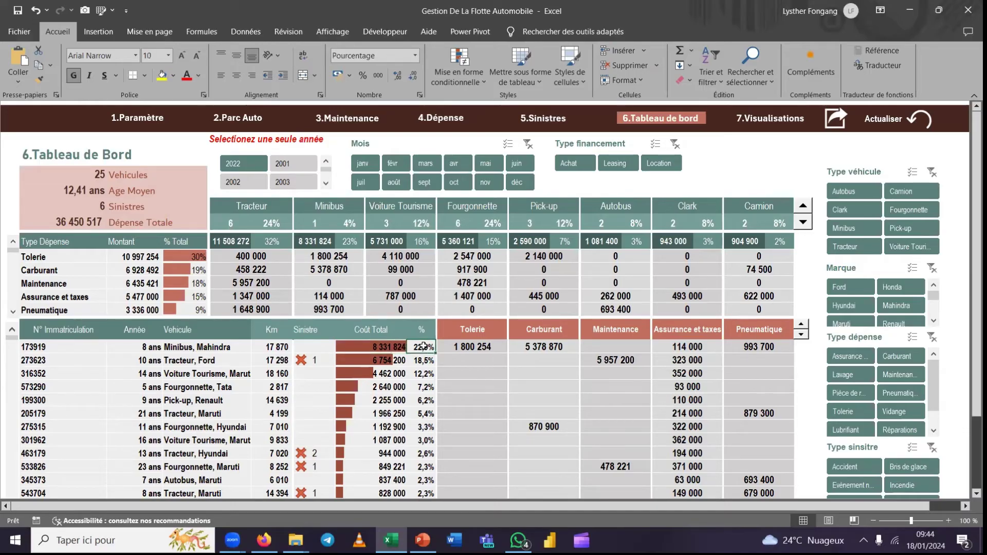
left_click(485, 346)
left_click(544, 346)
left_click(601, 346)
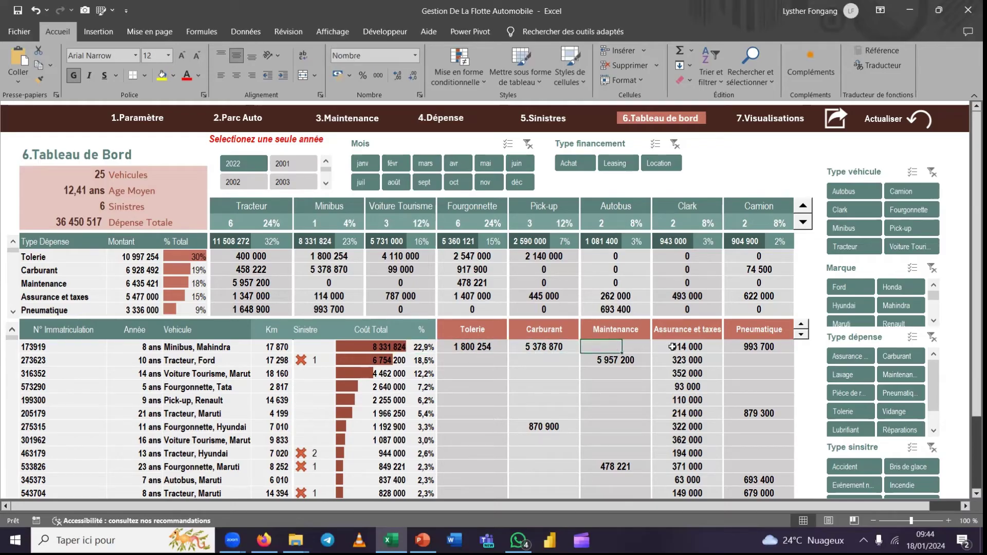
left_click(672, 347)
- Shift the vehicle table's expense columns past Pneumatique to view Pièce de rechange, Vidange and Lavage, and return to the starting columns
left_click(803, 330)
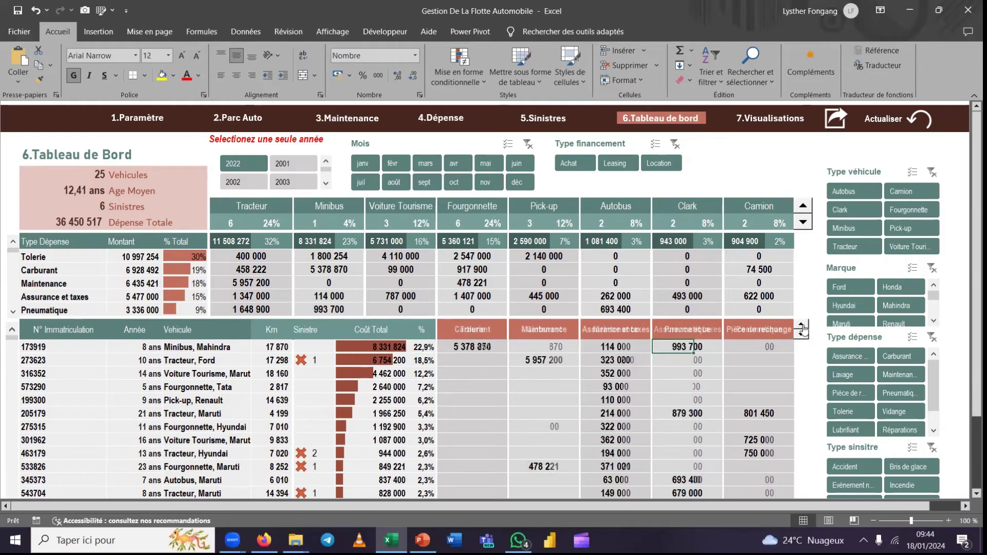
left_click(803, 329)
left_click(803, 329)
left_click(803, 329)
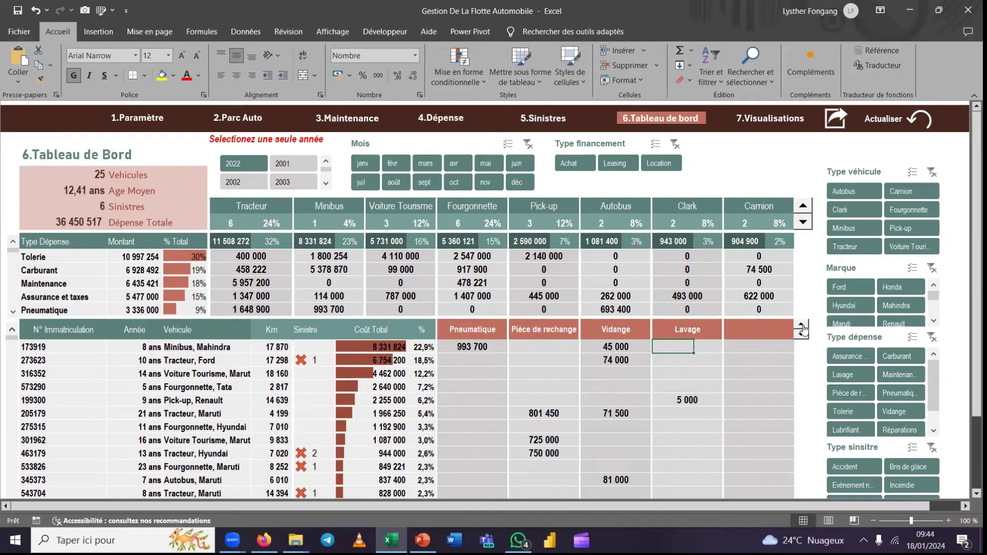
left_click(803, 329)
left_click(803, 330)
left_click(803, 330)
left_click(801, 338)
left_click(800, 339)
left_click(800, 338)
left_click(801, 338)
left_click(800, 338)
left_click(800, 338)
left_click(800, 338)
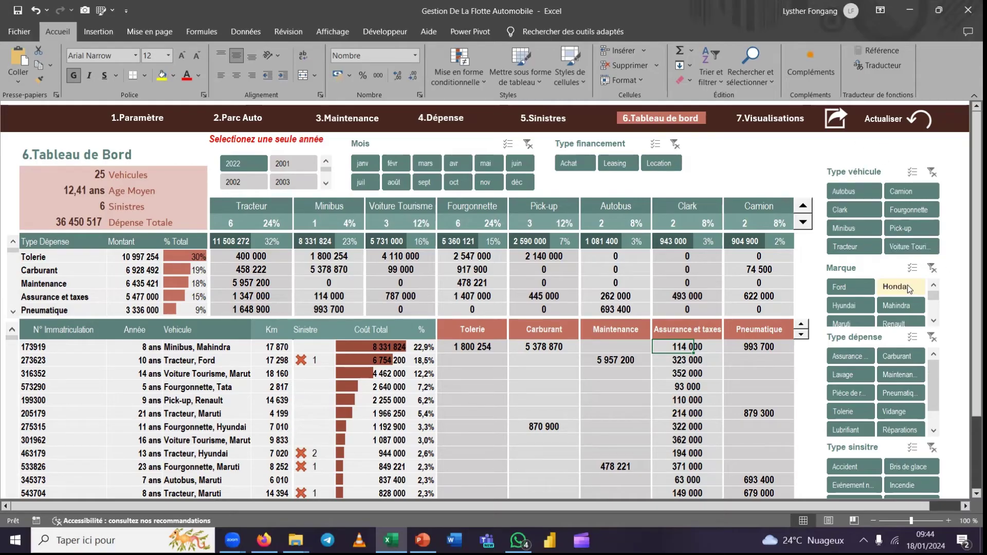
- Look over the dashboard's lower rows and filters, and examine the charts and filters of the 7.Visualisations sheet
scroll(908, 284, "down", 3)
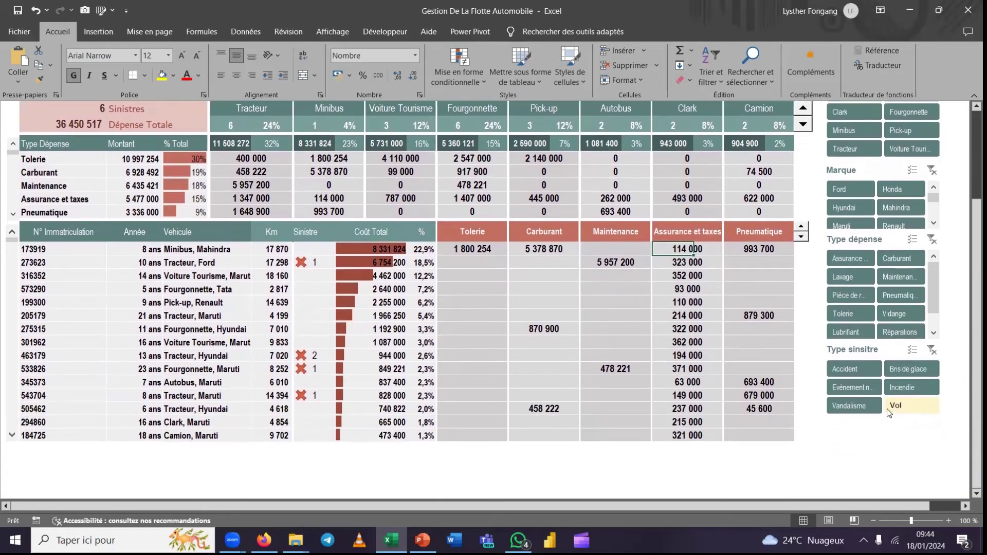
scroll(876, 350, "up", 3)
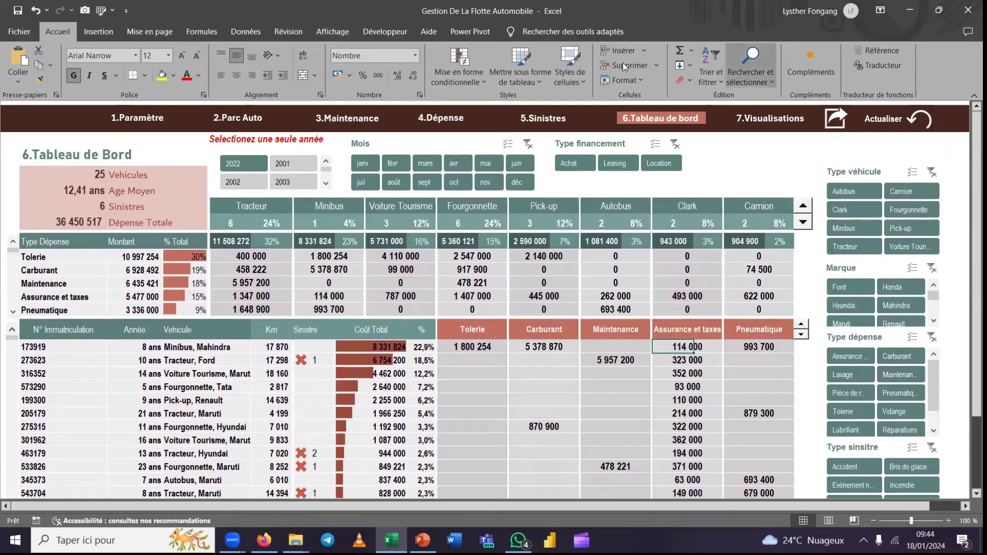
left_click(756, 121)
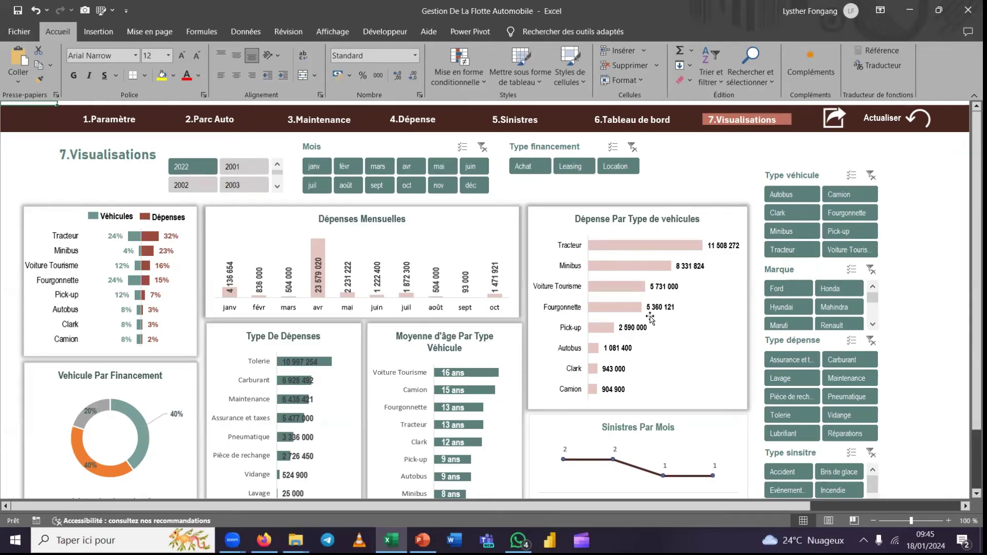
scroll(252, 363, "down", 1)
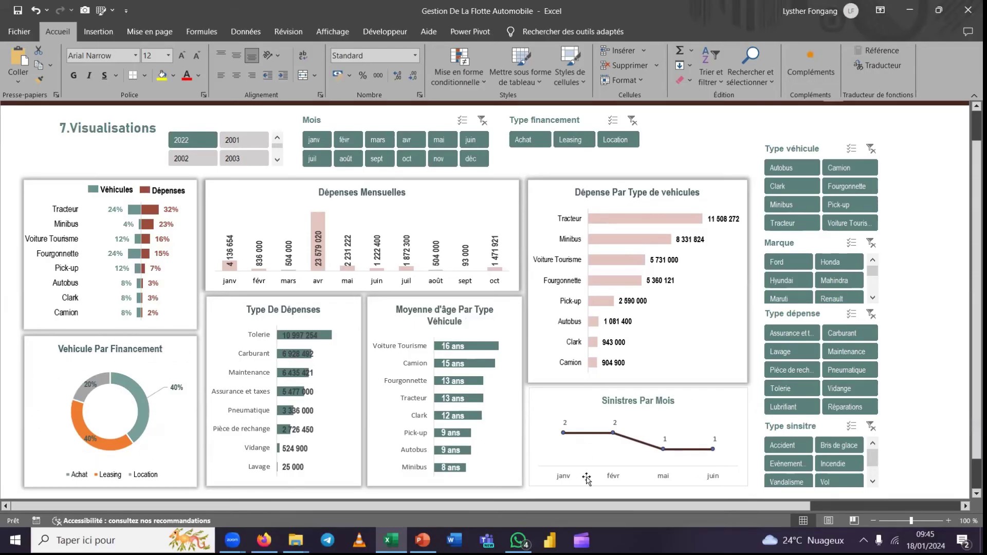
scroll(709, 443, "up", 1)
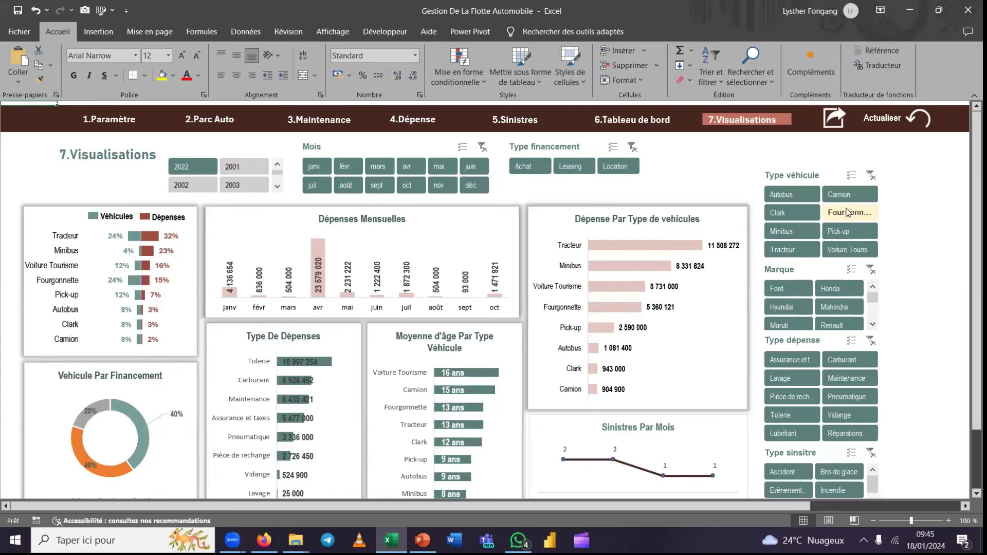
scroll(848, 212, "down", 2)
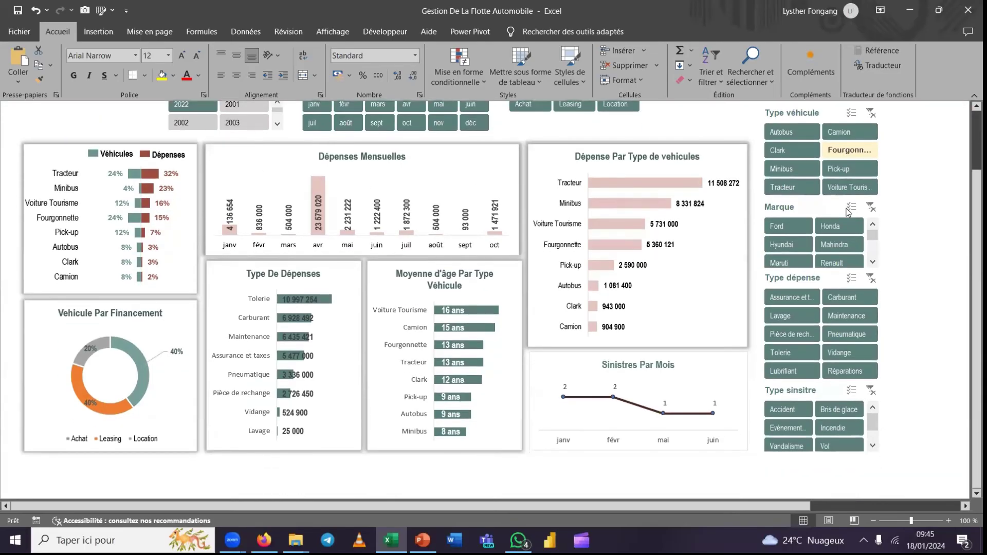
scroll(848, 212, "up", 2)
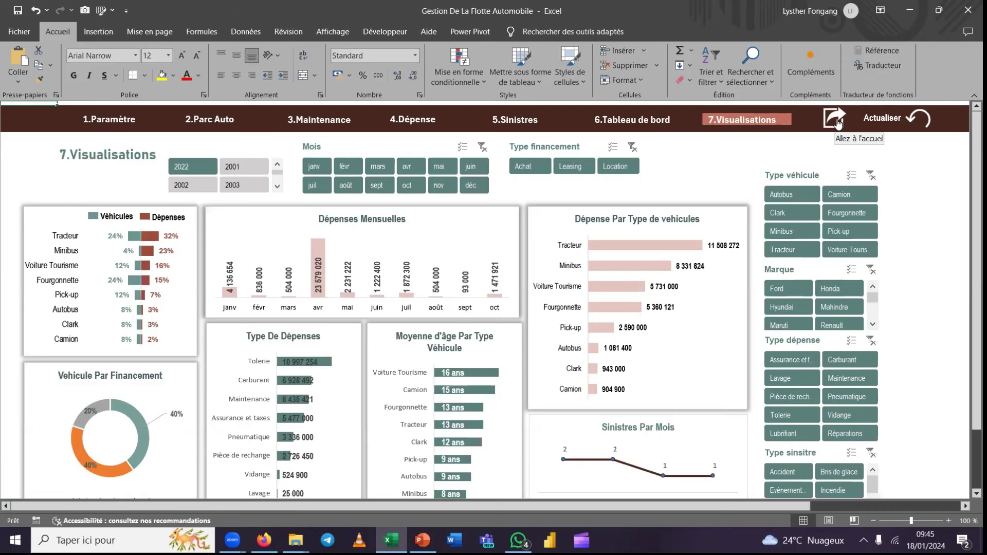
- Open the 7.Visualisations sheet from the workbook's home page, and return to the 6.Tableau de bord sheet
left_click(836, 123)
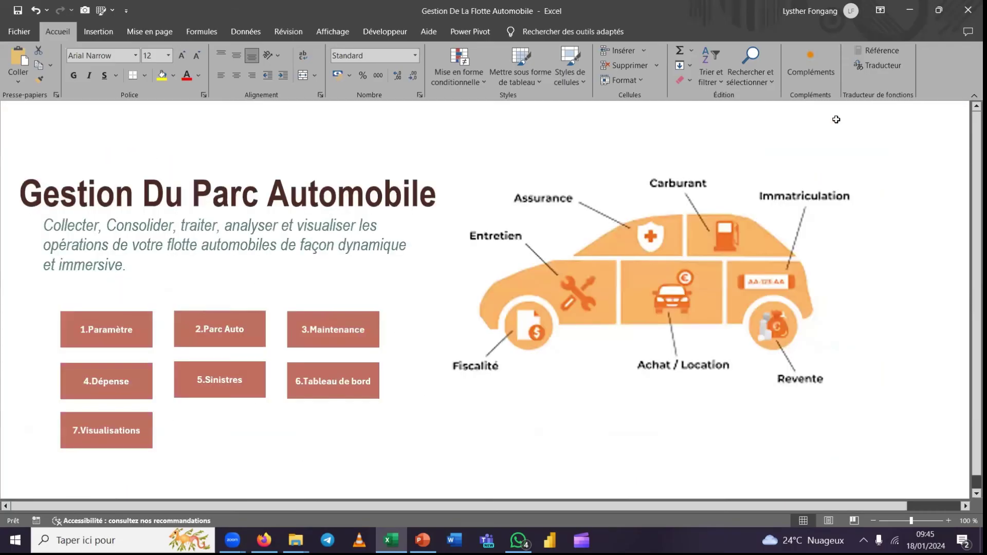
left_click(91, 430)
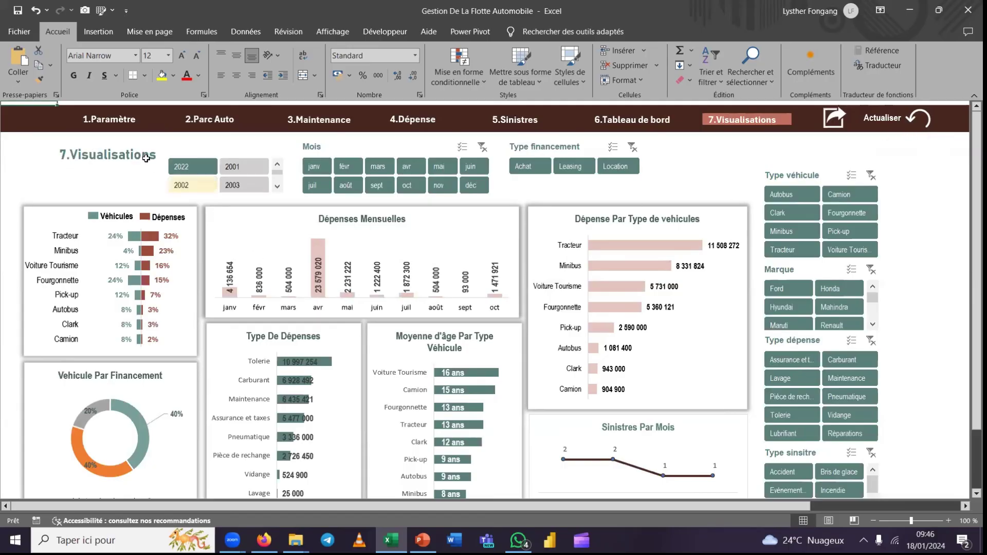
left_click(632, 128)
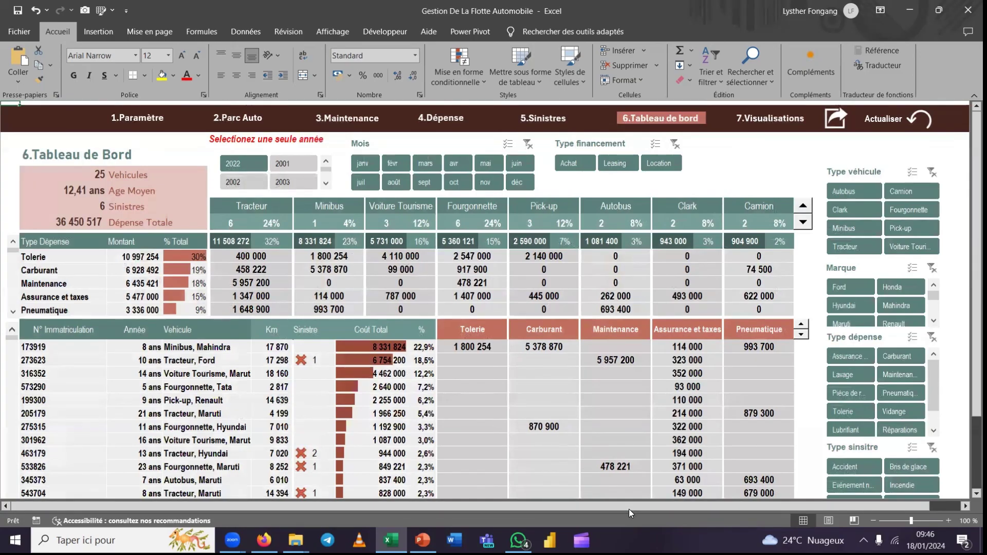
left_click(821, 535)
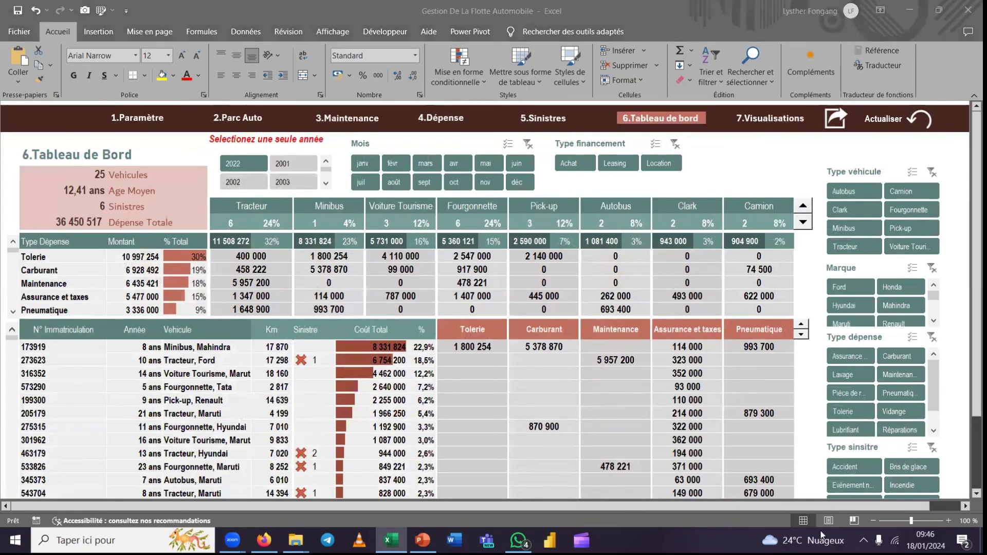